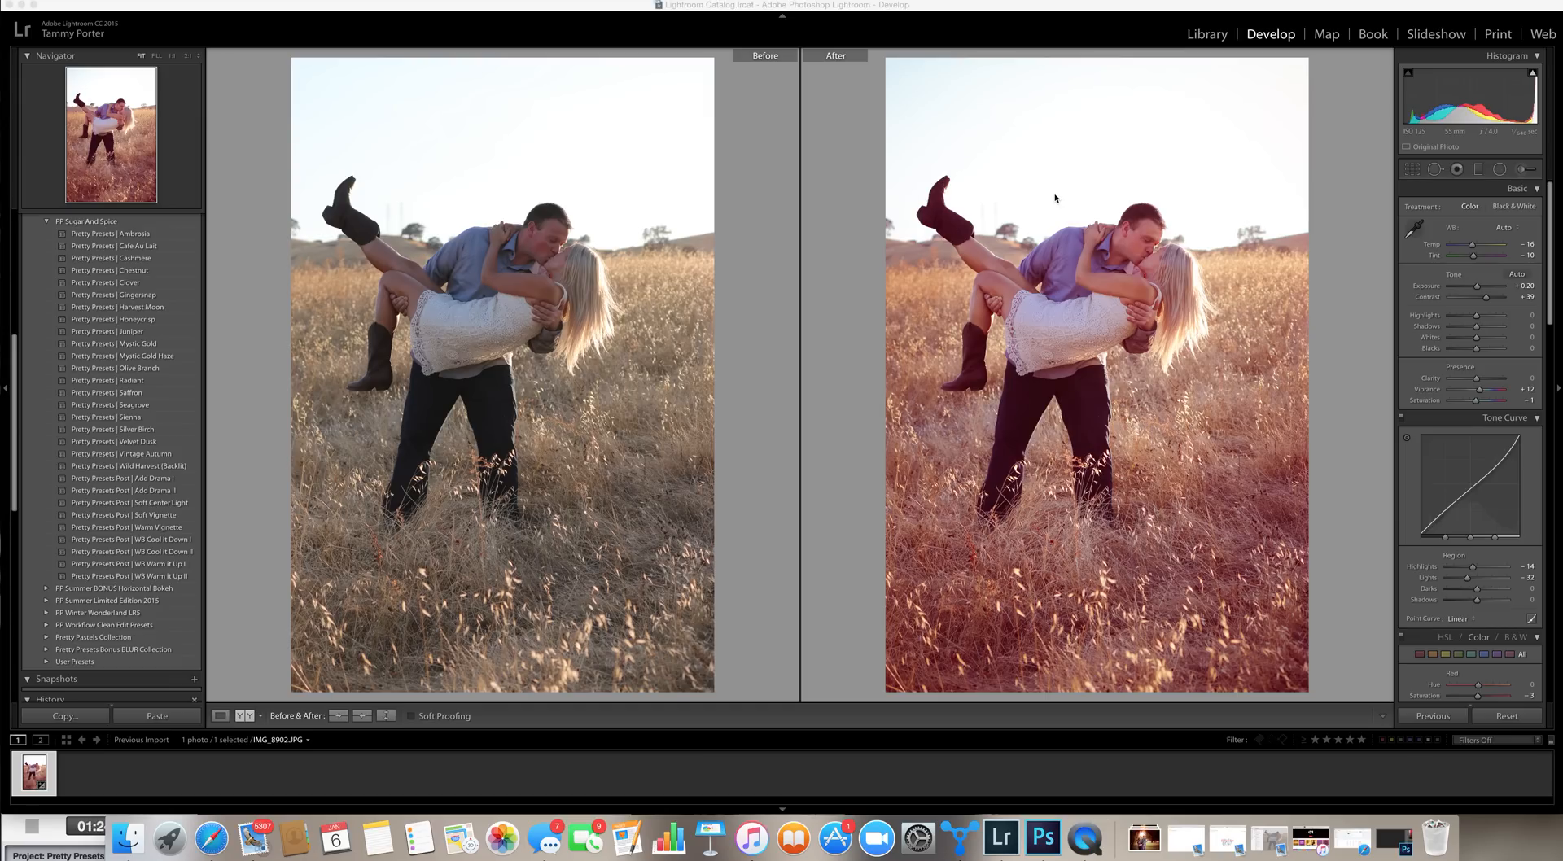
# Step: Show only the edited photo and open it in Photoshop as a copy with Lightroom adjustments
pyautogui.click(221, 716)
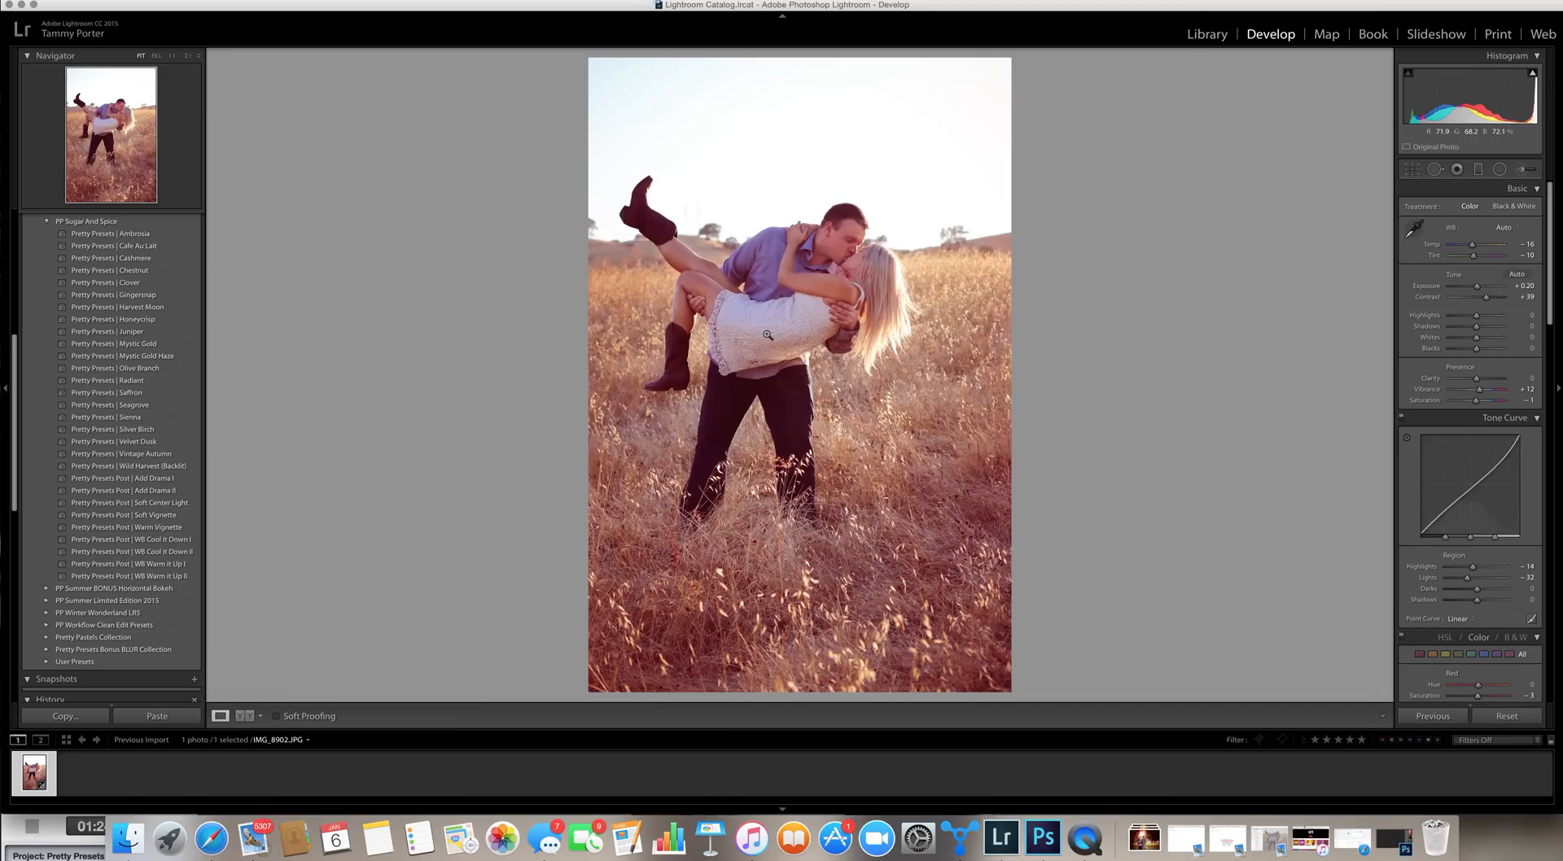
pyautogui.press('super+e')
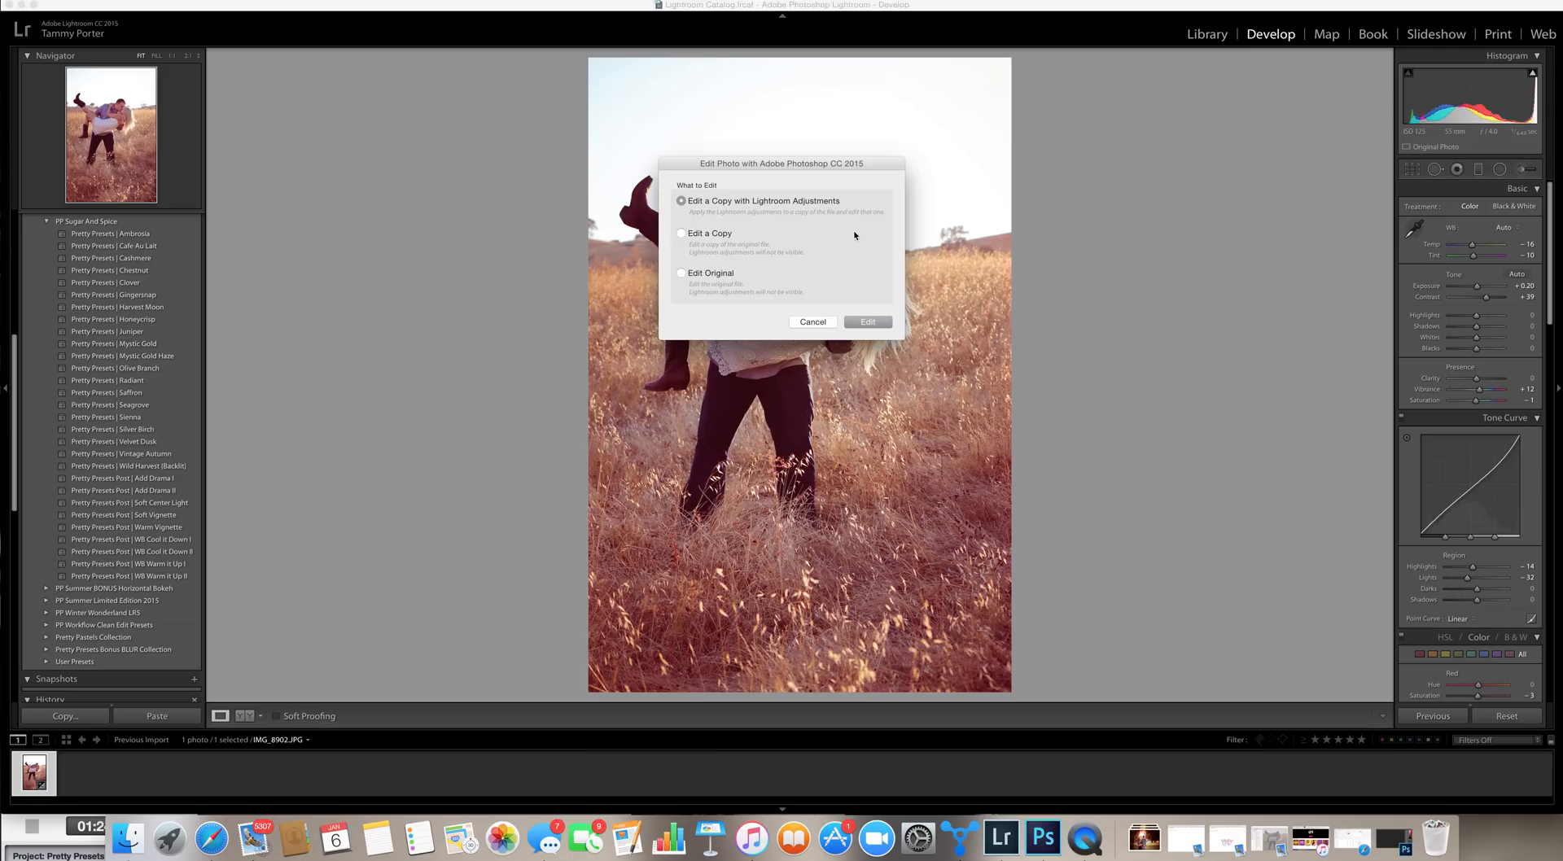
pyautogui.click(868, 323)
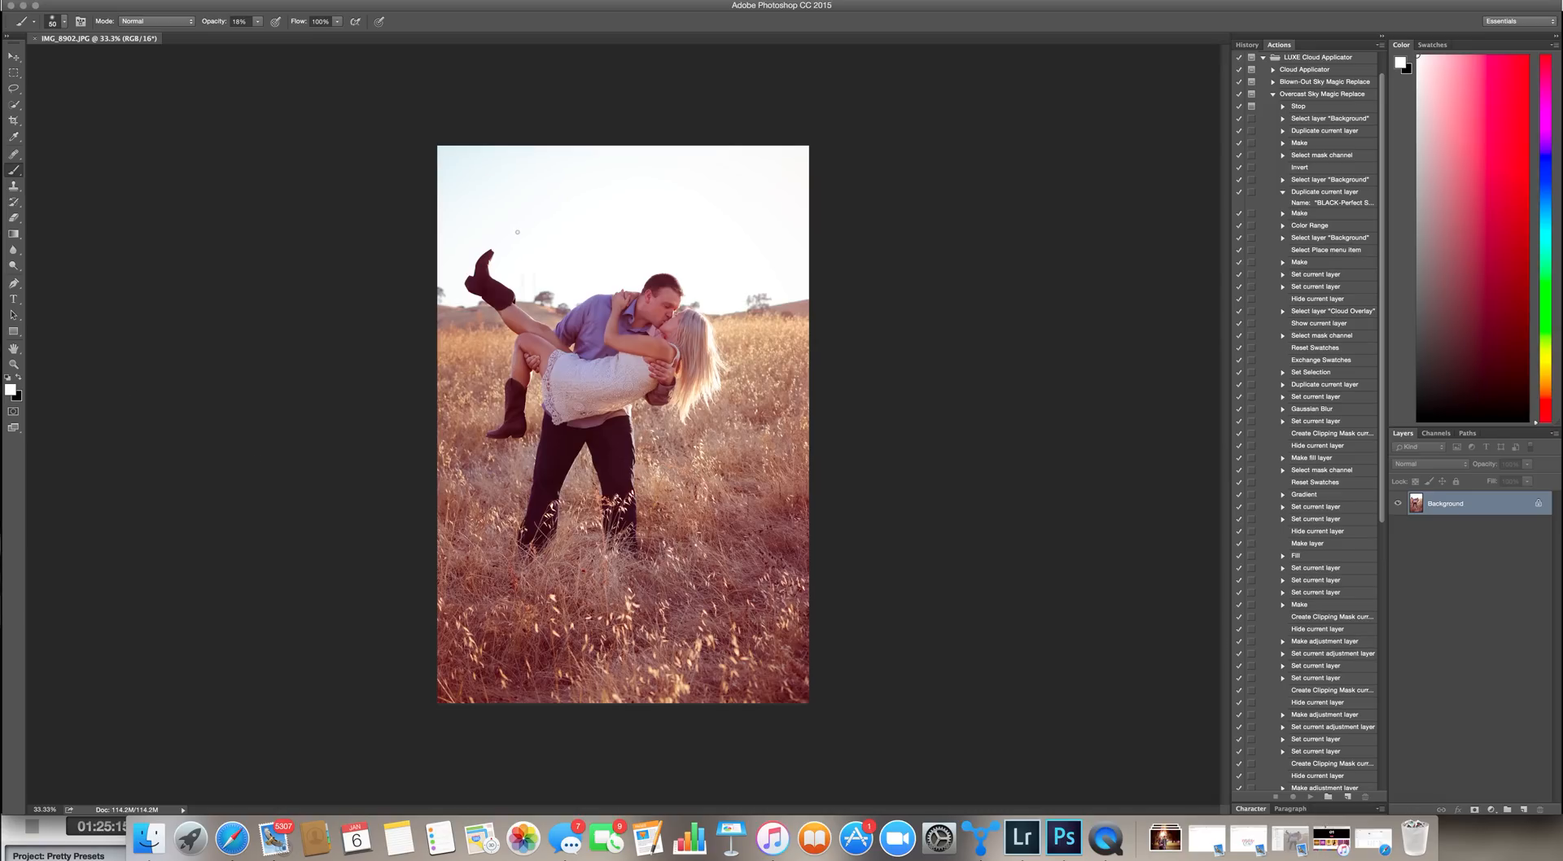
# Step: Enlarge the white brush, set its opacity to 100%, and paint over the trees along the horizon
pyautogui.press(']')
pyautogui.press(']')
pyautogui.press(']')
pyautogui.click(442, 284)
pyautogui.click(257, 21)
pyautogui.moveTo(258, 34); pyautogui.dragTo(307, 35)
pyautogui.click(539, 264)
pyautogui.press('z')
pyautogui.click(749, 301)
pyautogui.moveTo(748, 301); pyautogui.dragTo(911, 312)
pyautogui.press('b')
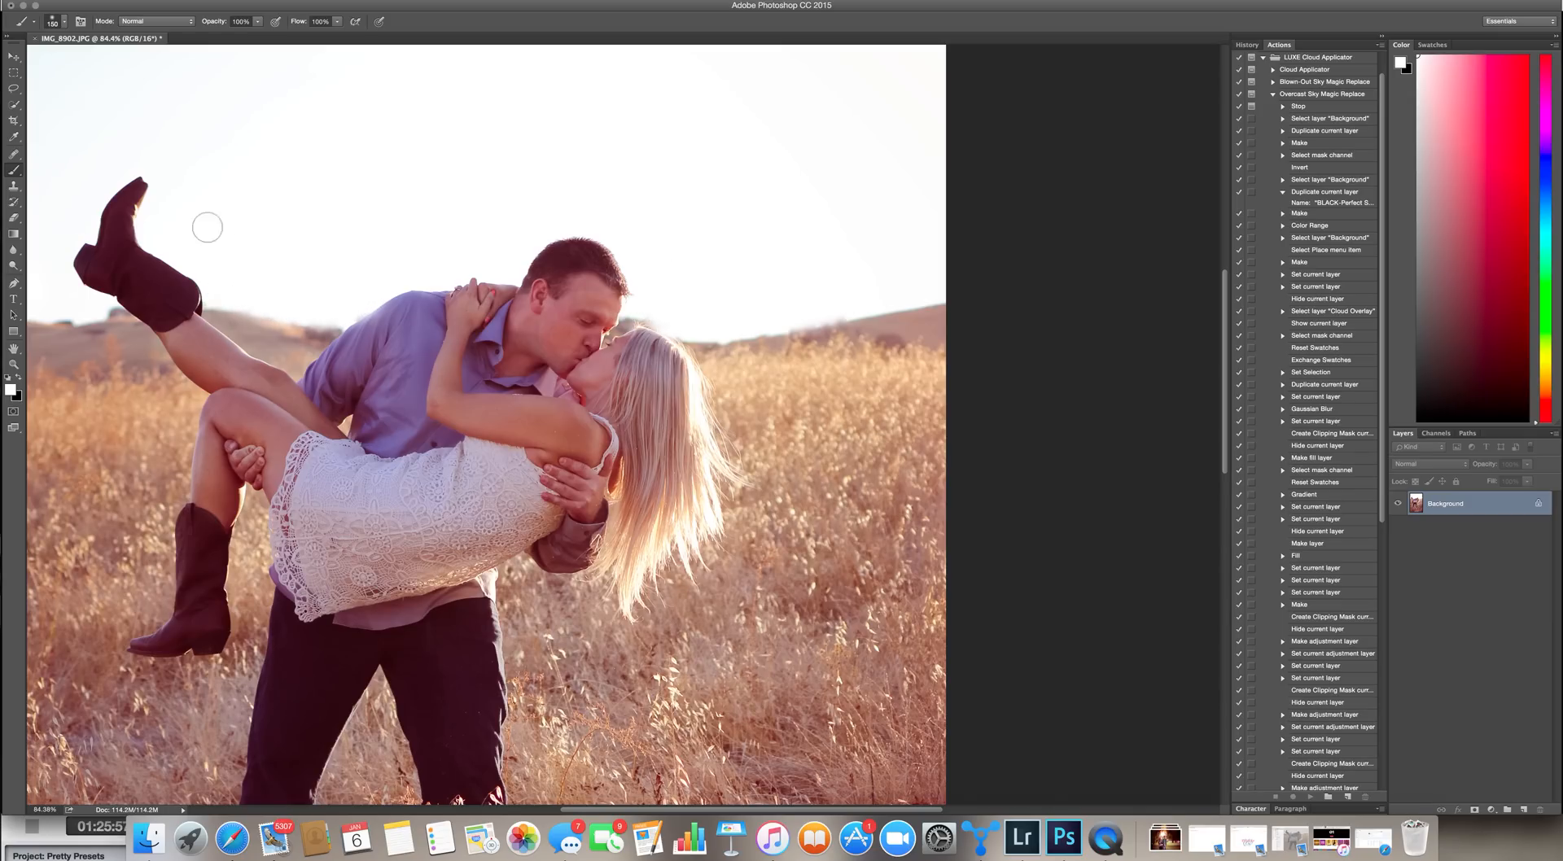
# Step: Reduce the brush to 90 px and clean up the remaining tree traces along the hills on both sides of the couple
pyautogui.hscroll(-10, 186, 276)
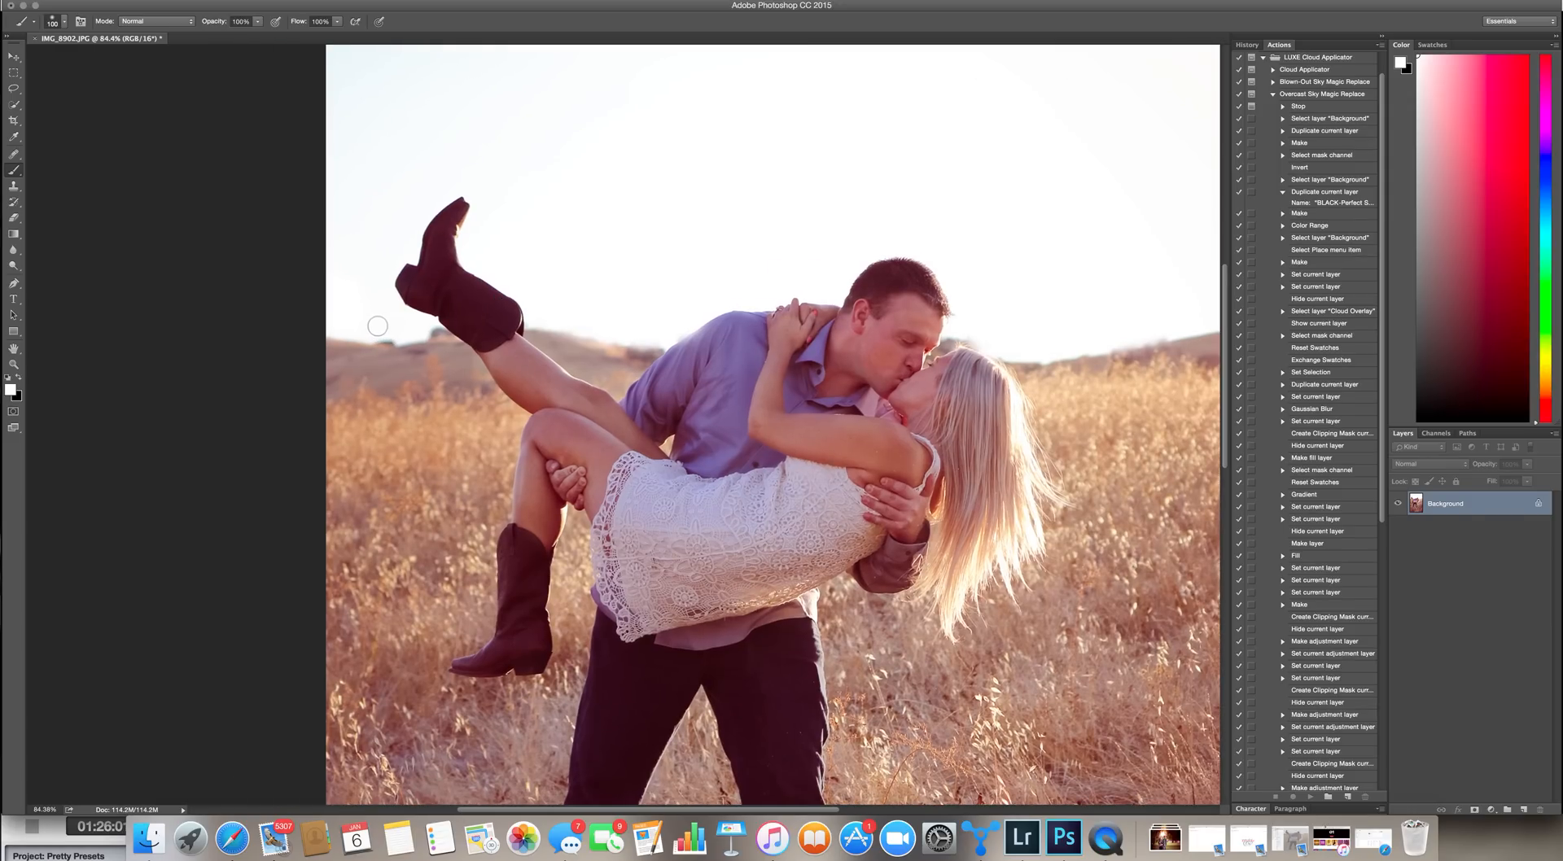
pyautogui.press('[')
pyautogui.press('[')
pyautogui.press('[')
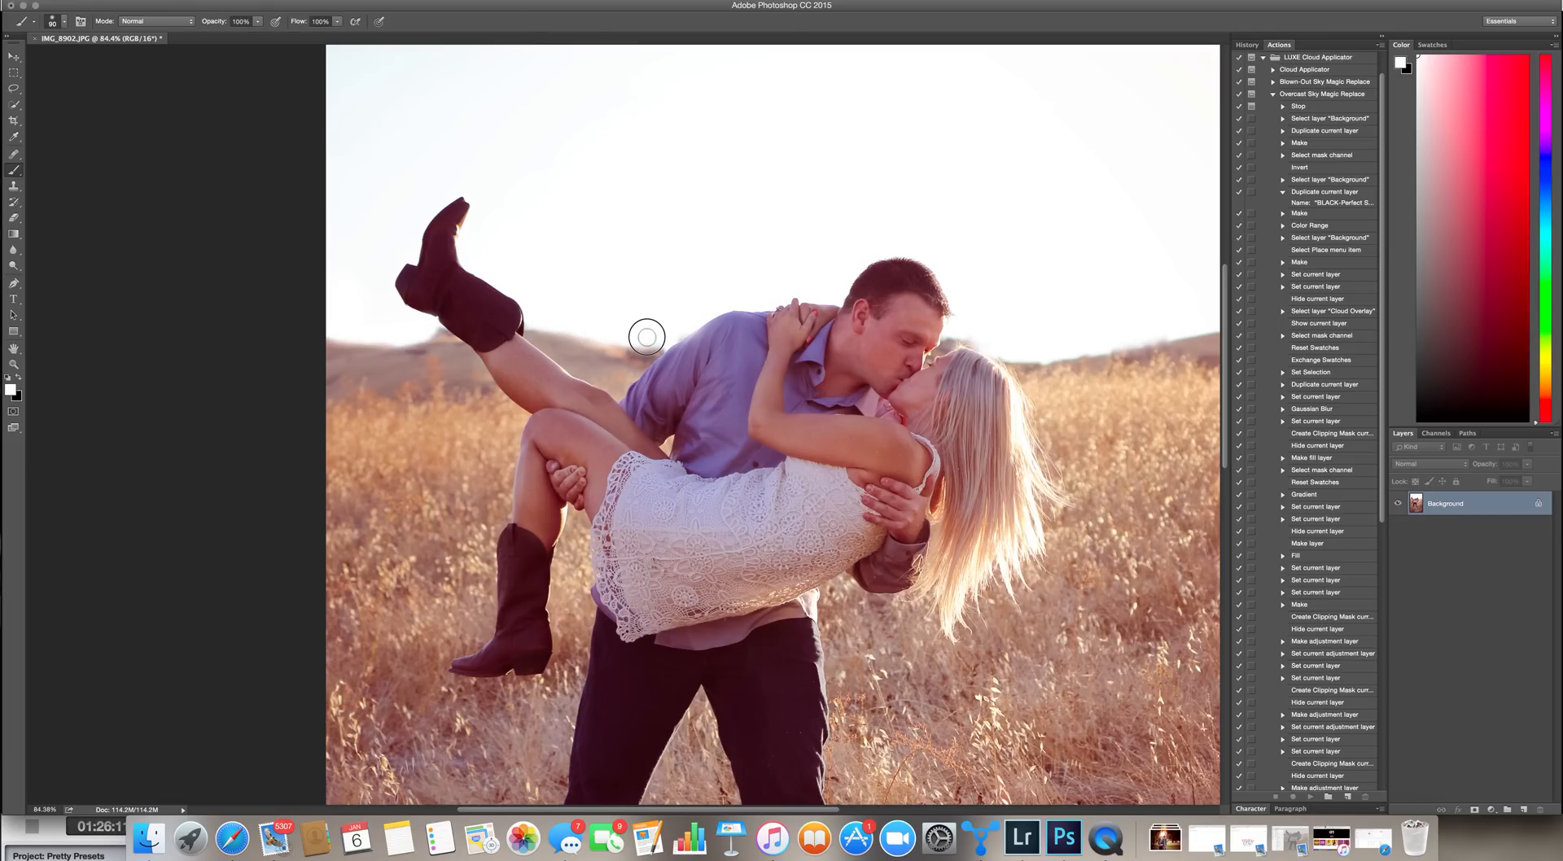
pyautogui.press('space')
pyautogui.moveTo(1036, 209); pyautogui.dragTo(654, 225)
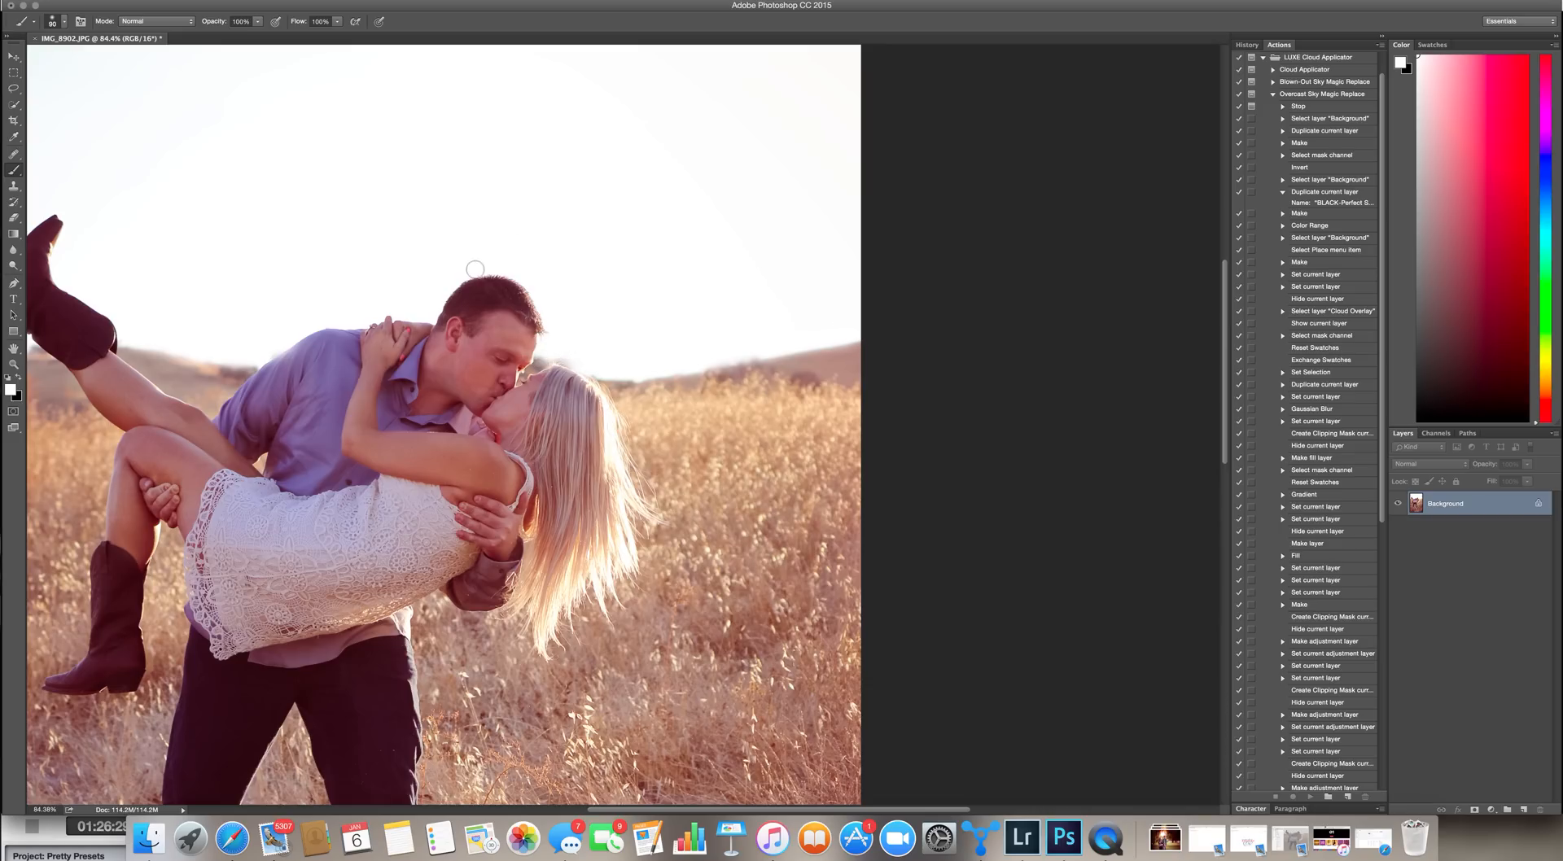
pyautogui.press('z')
pyautogui.moveTo(387, 241)
pyautogui.mouseDown()
pyautogui.moveTo(426, 237)
pyautogui.moveTo(358, 262)
pyautogui.mouseUp()
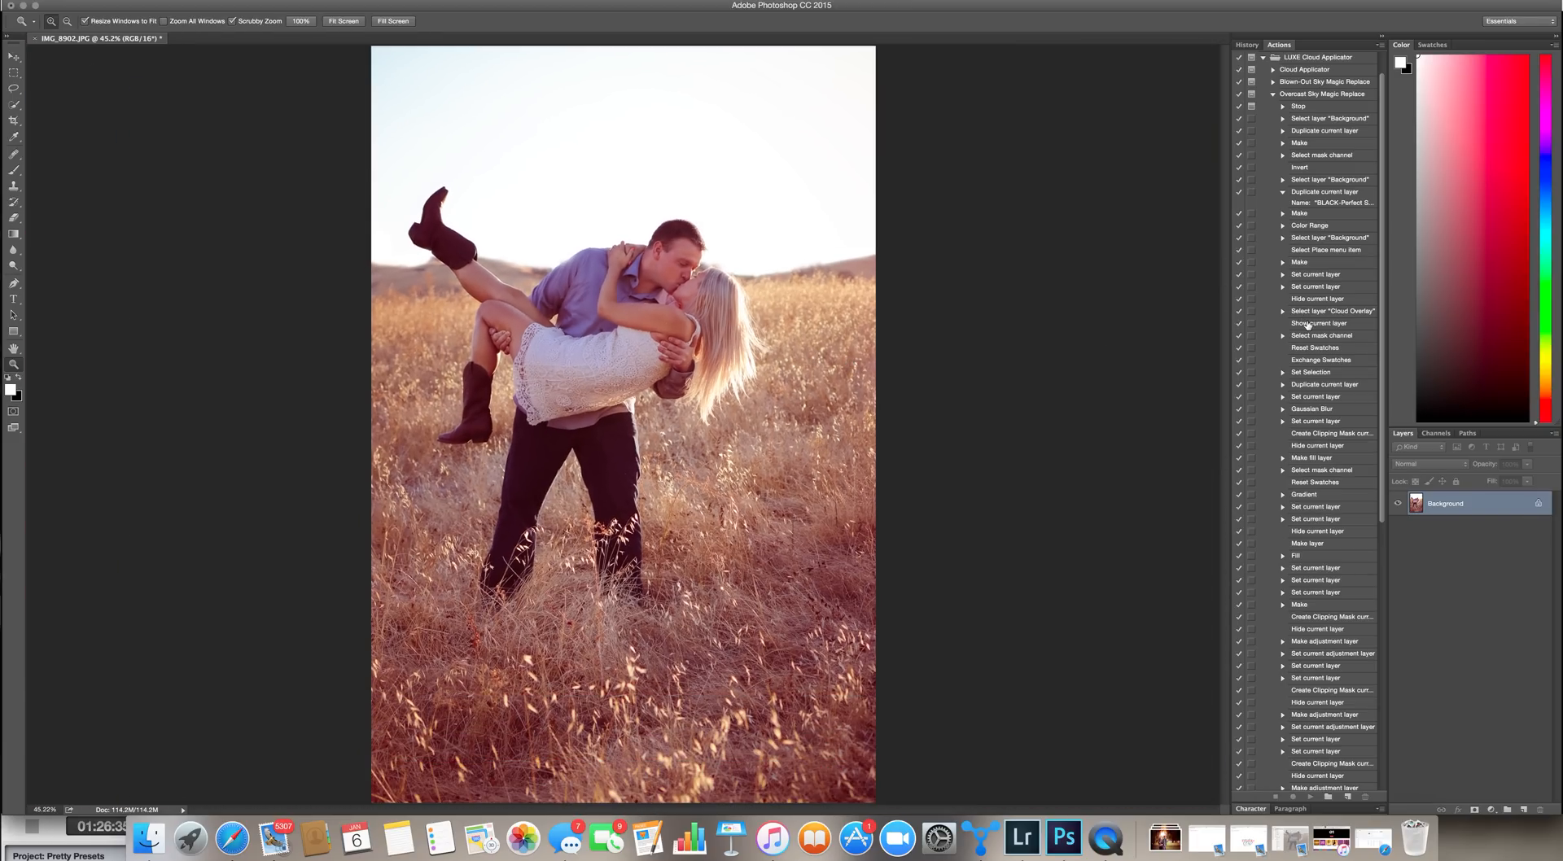
# Step: Run the Blown-Out Sky Magic Replace action and continue past its instruction message
pyautogui.click(1289, 84)
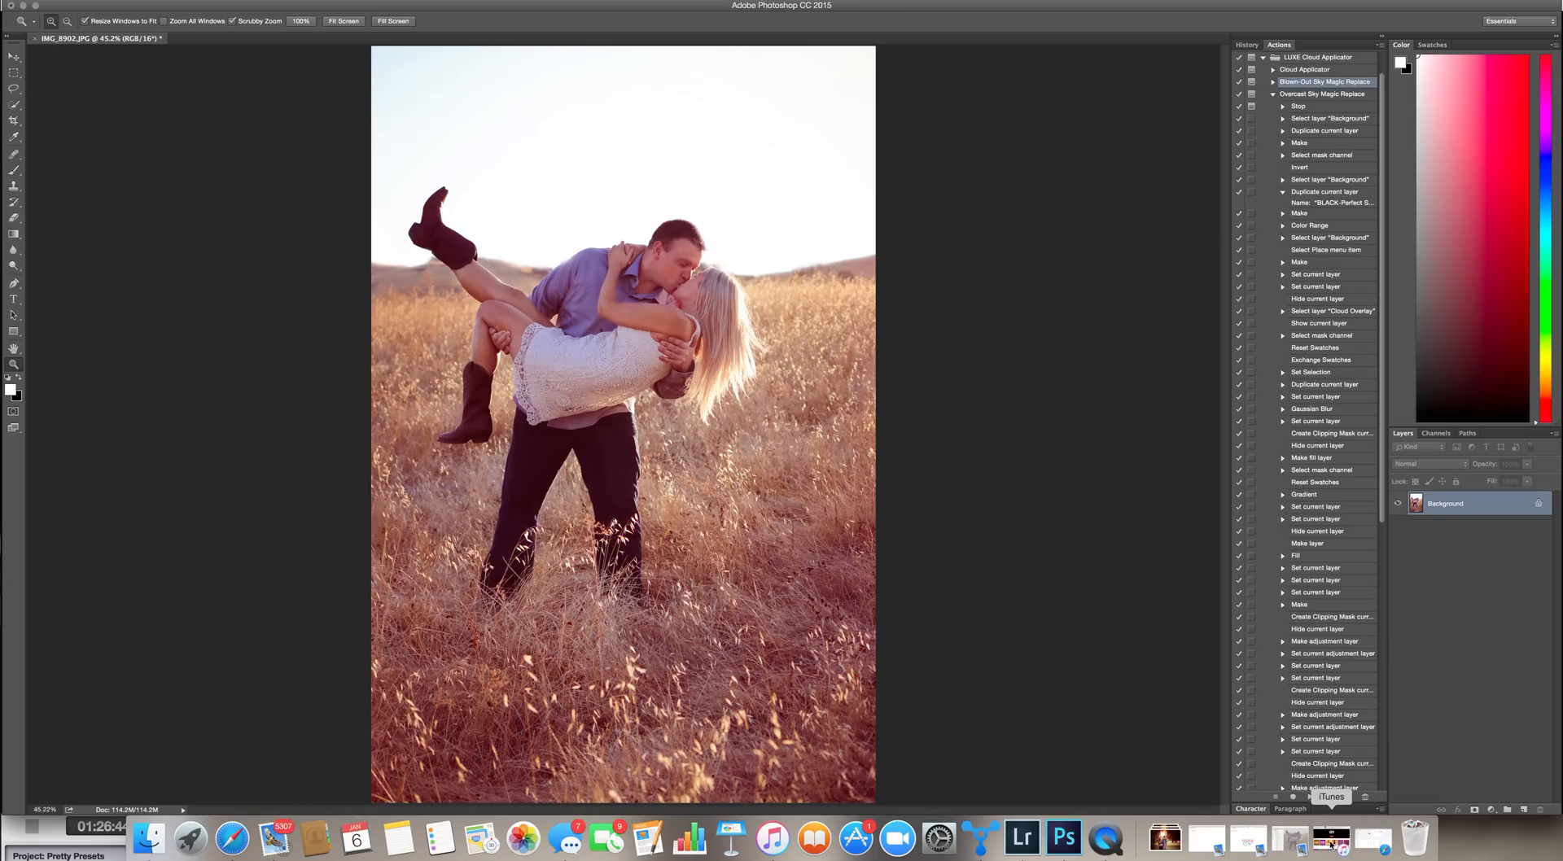
pyautogui.click(1309, 797)
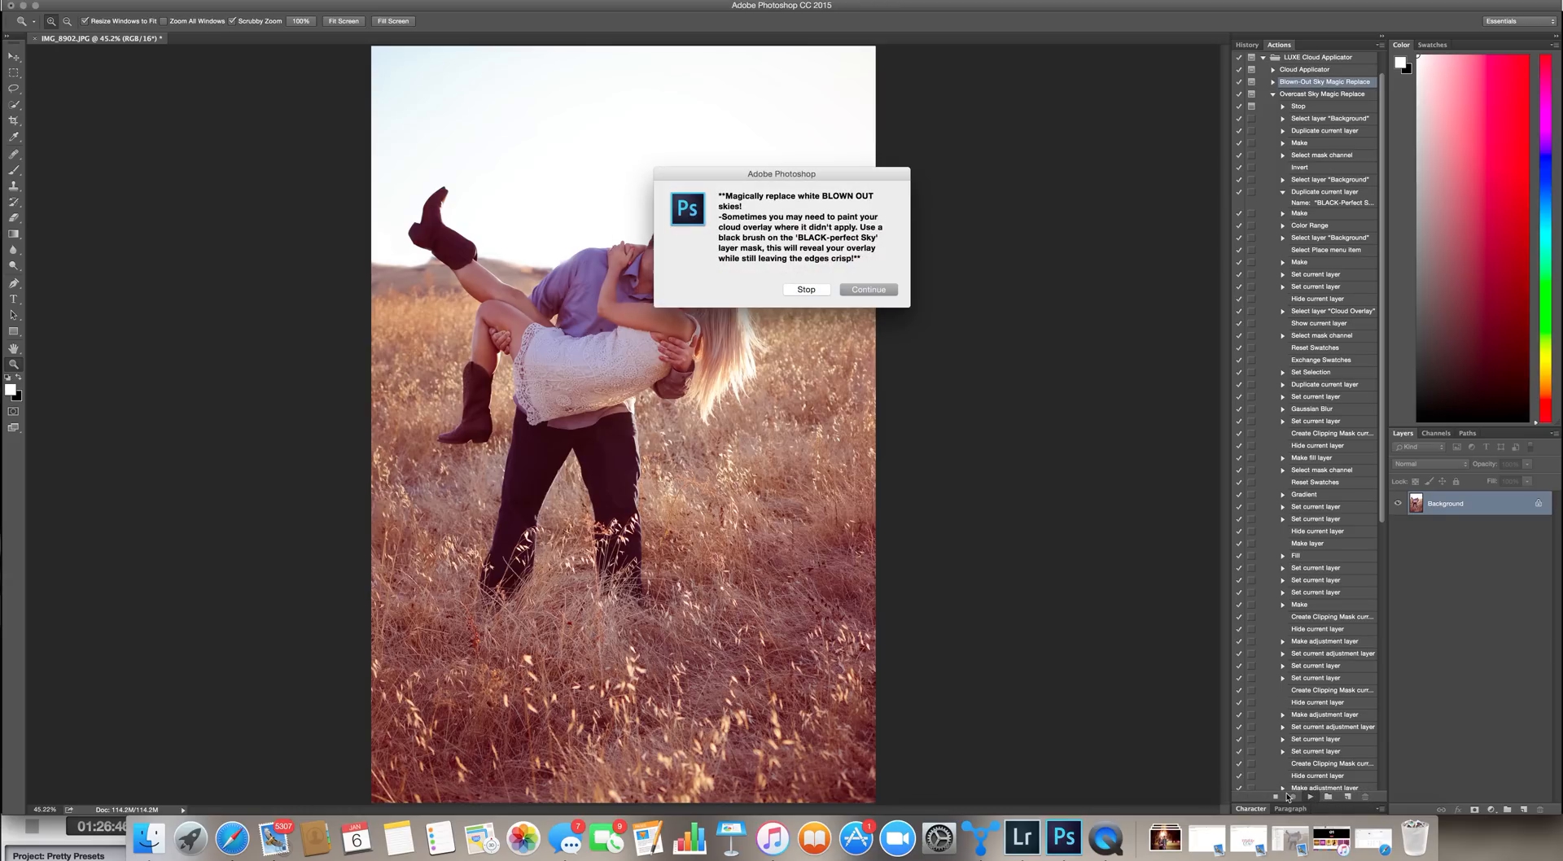
pyautogui.click(879, 290)
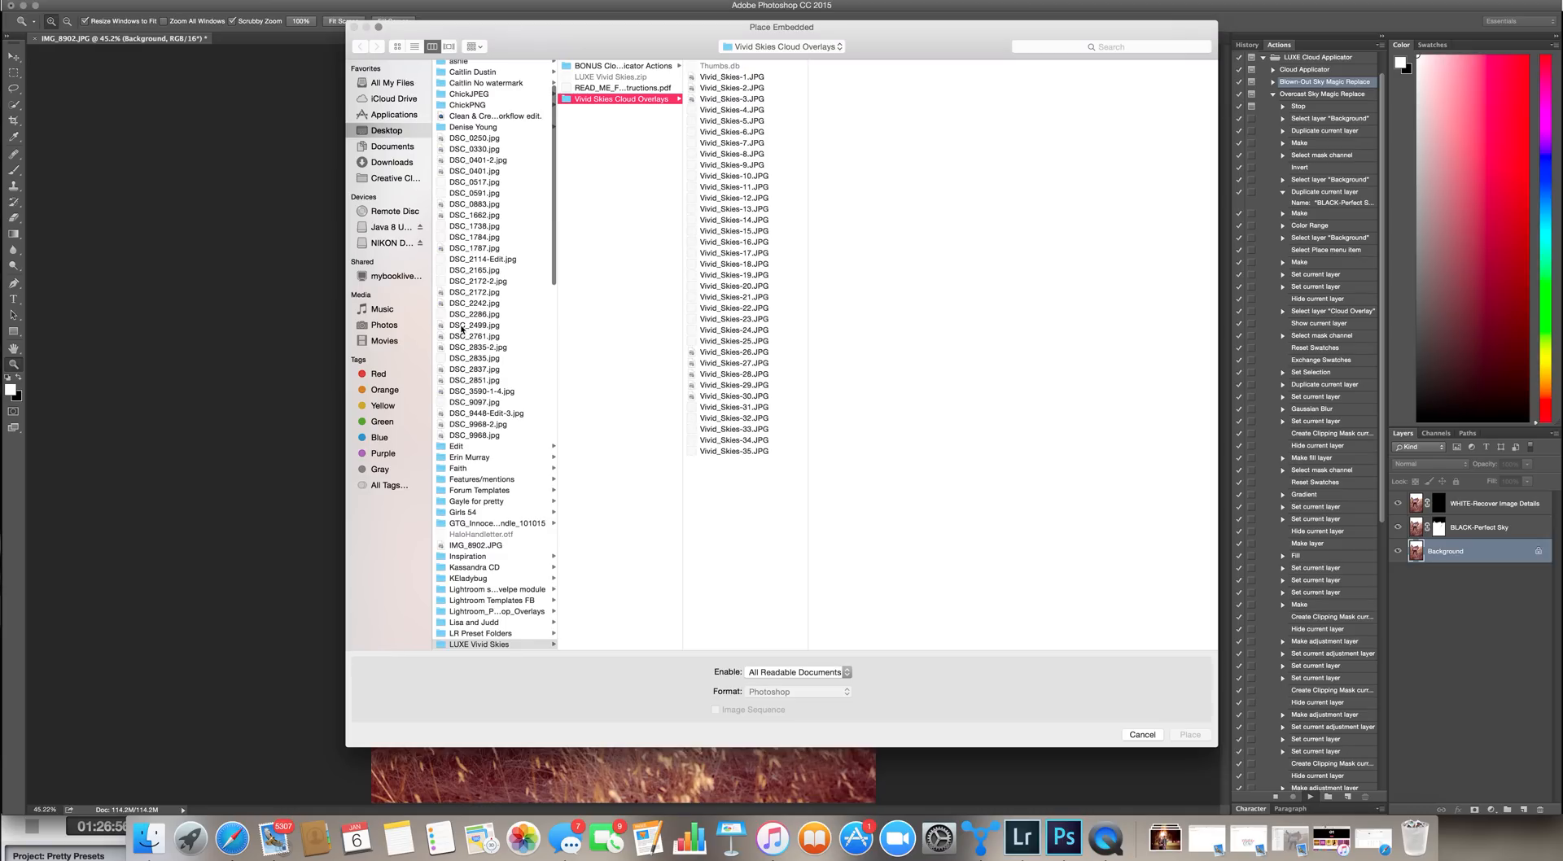
# Step: Find the LUXE Vivid Skies folder on the Desktop and open its Vivid Skies Cloud Overlays subfolder
pyautogui.scroll(4, 479, 344)
pyautogui.scroll(-1, 479, 344)
pyautogui.scroll(-5, 478, 343)
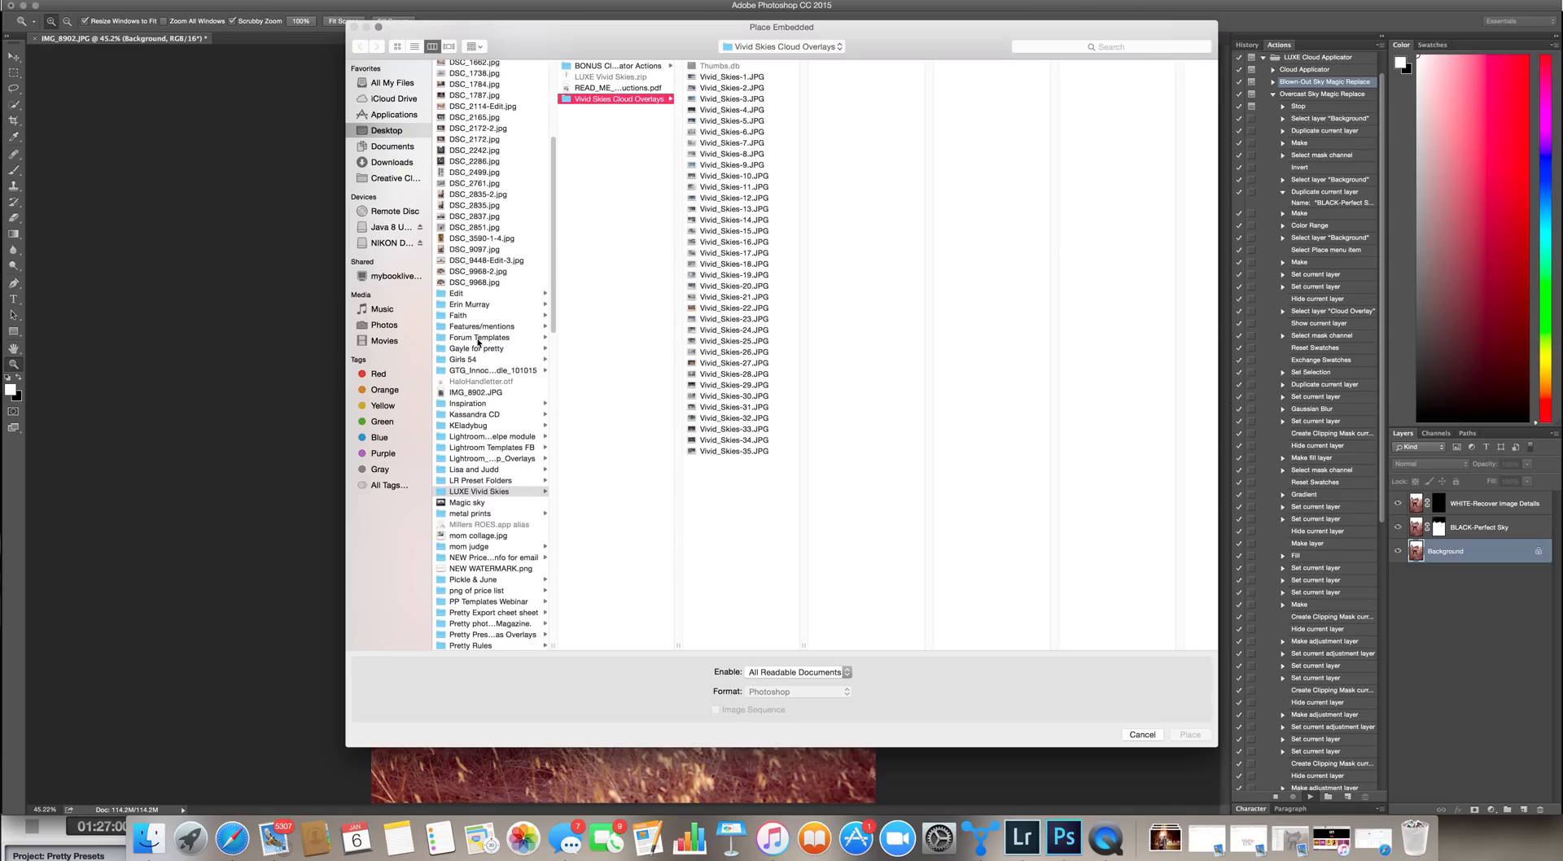
pyautogui.scroll(5, 479, 344)
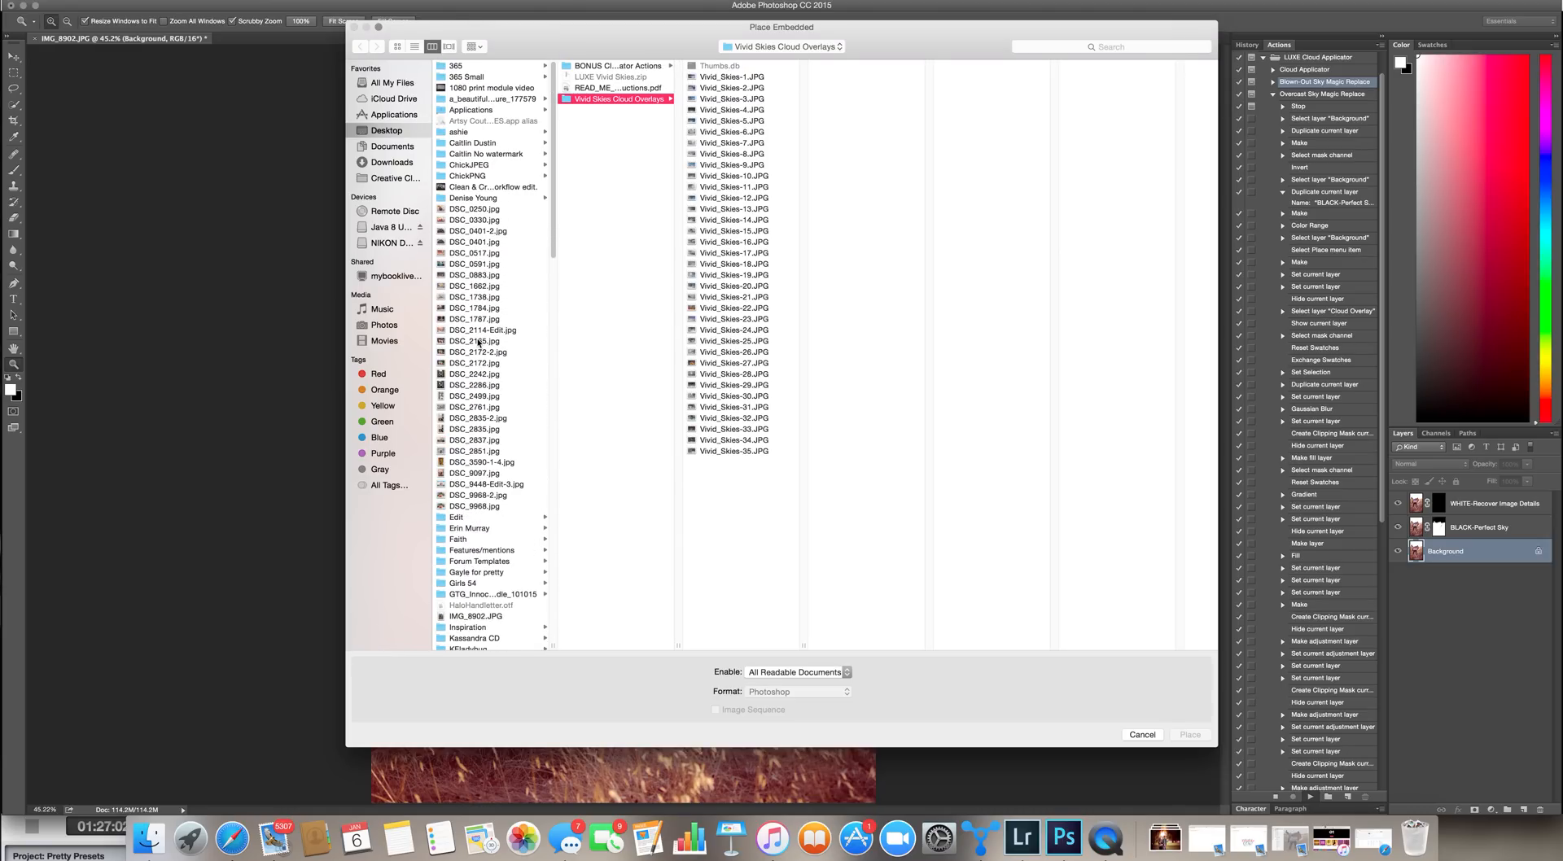
pyautogui.scroll(-4, 478, 343)
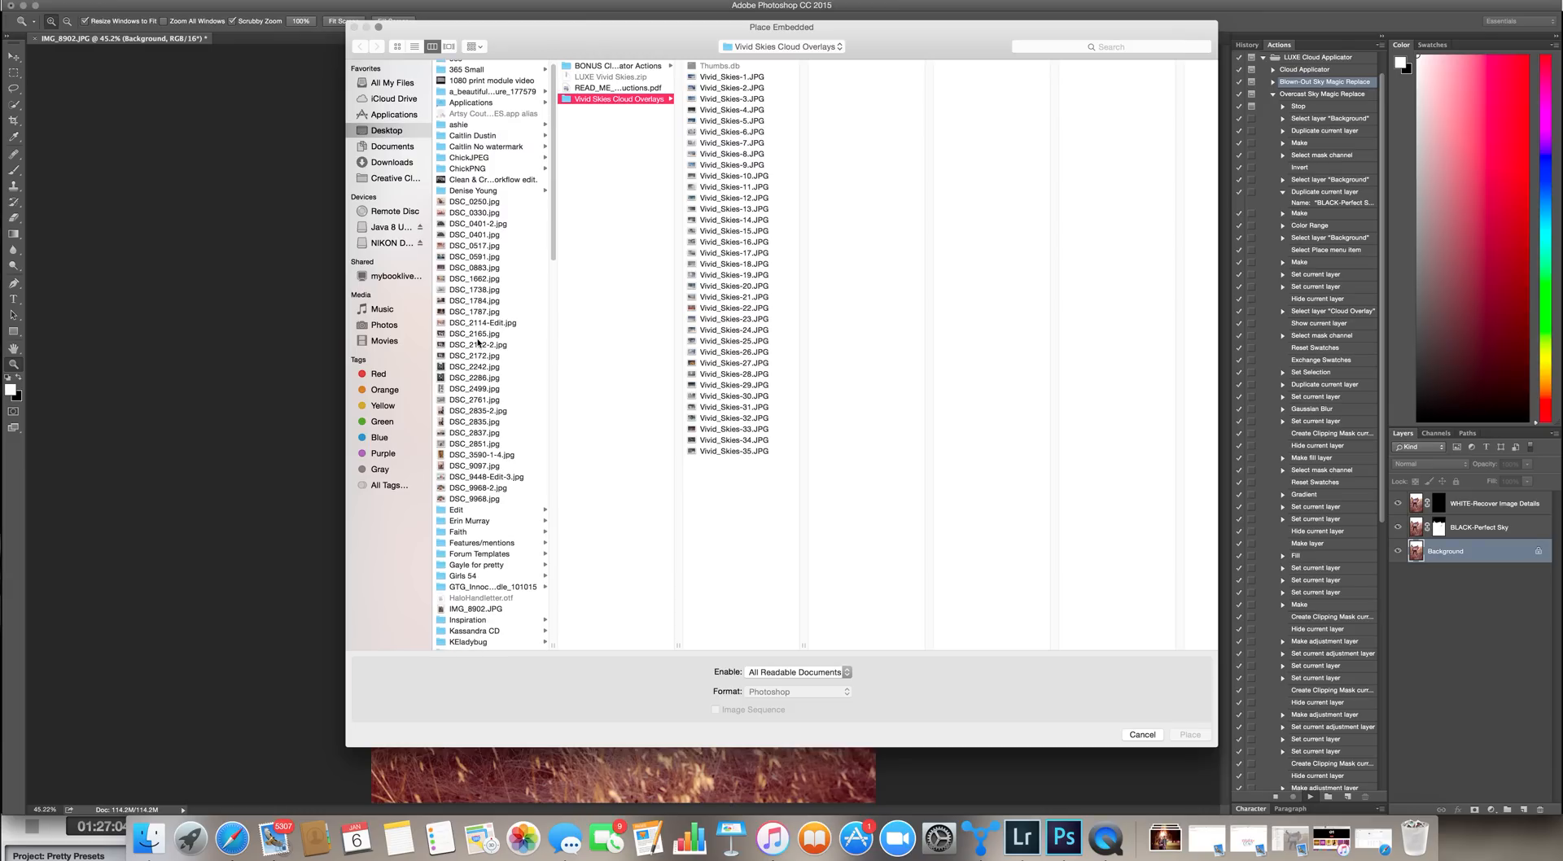
pyautogui.scroll(-3, 478, 344)
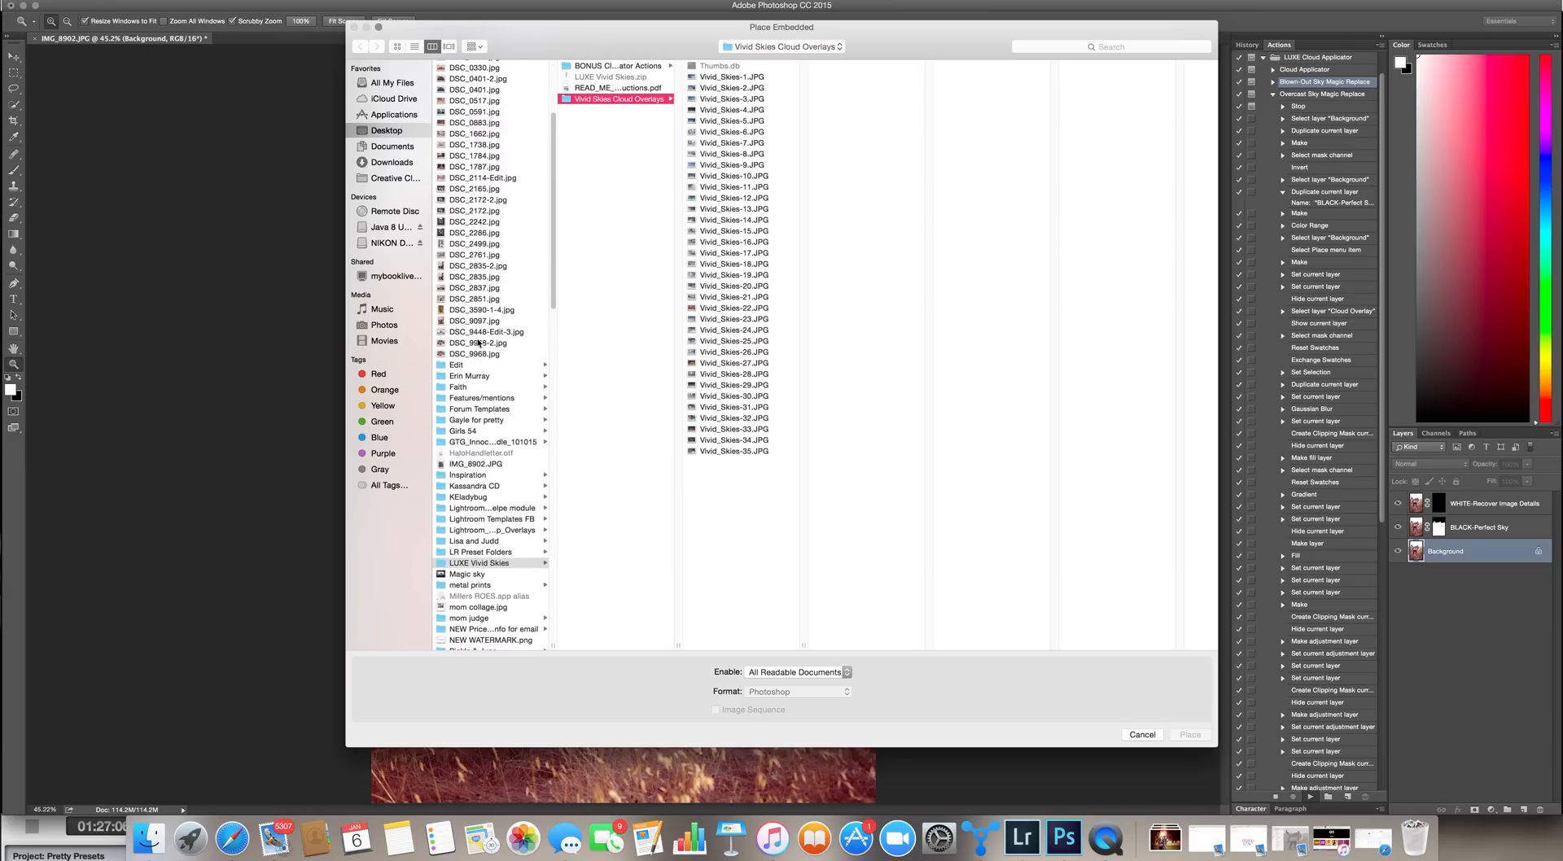
pyautogui.scroll(-1, 478, 342)
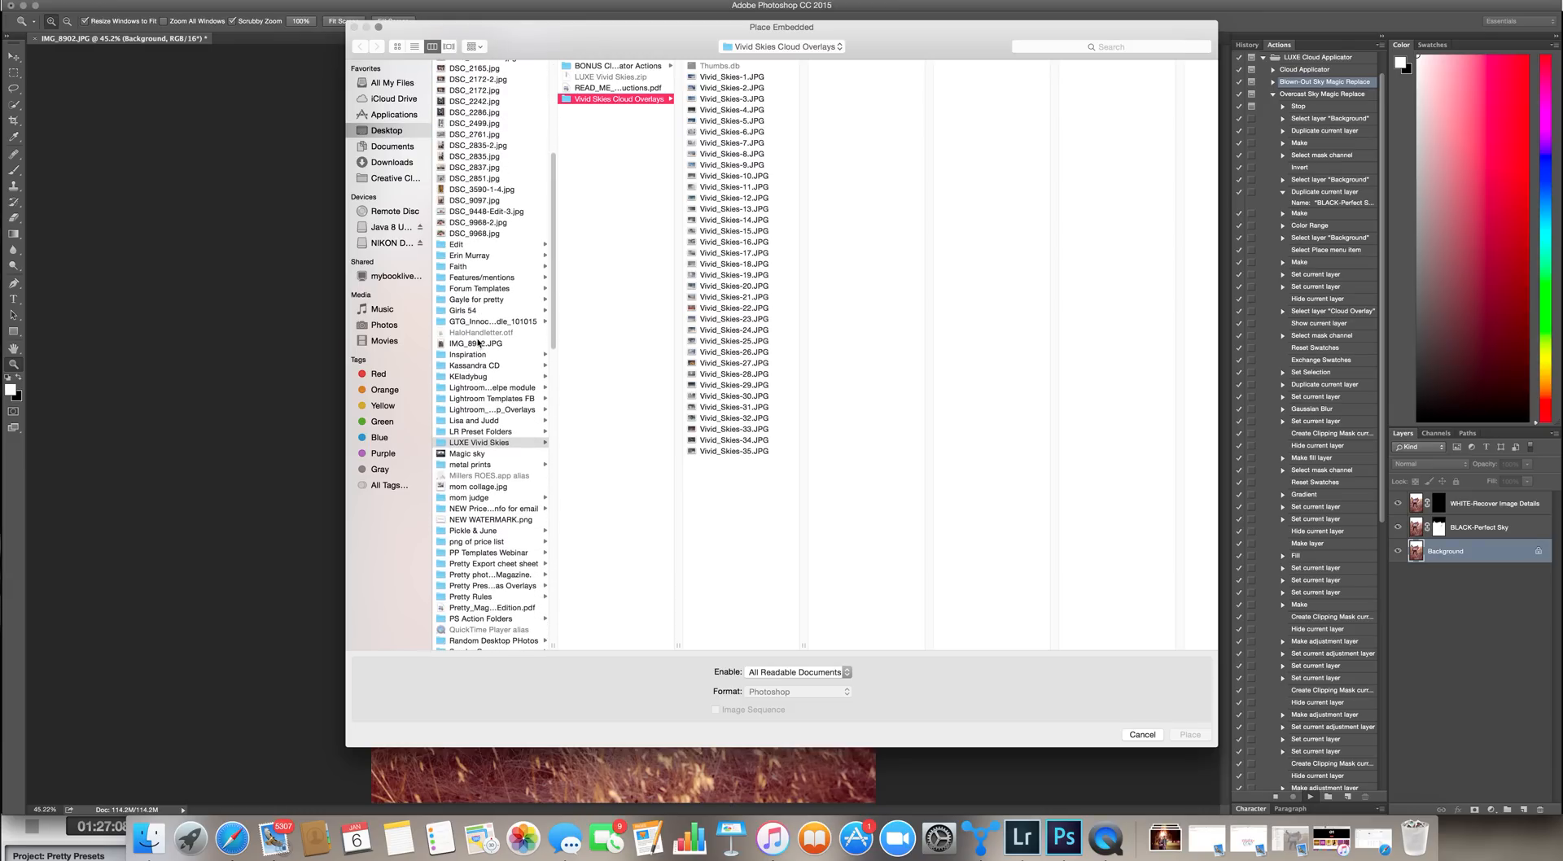
pyautogui.scroll(3, 478, 344)
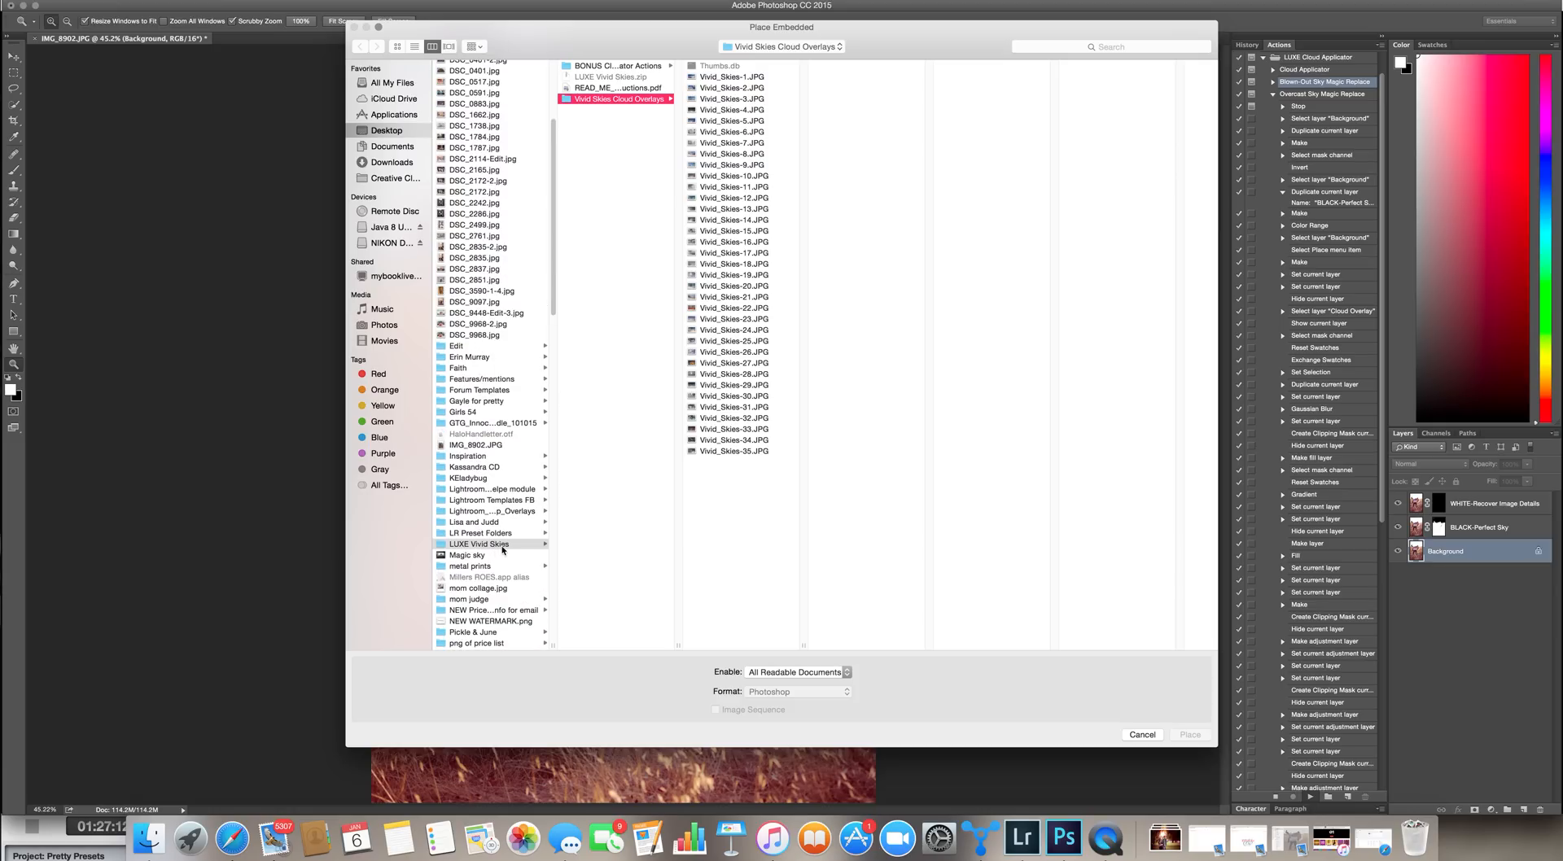
pyautogui.press('Left')
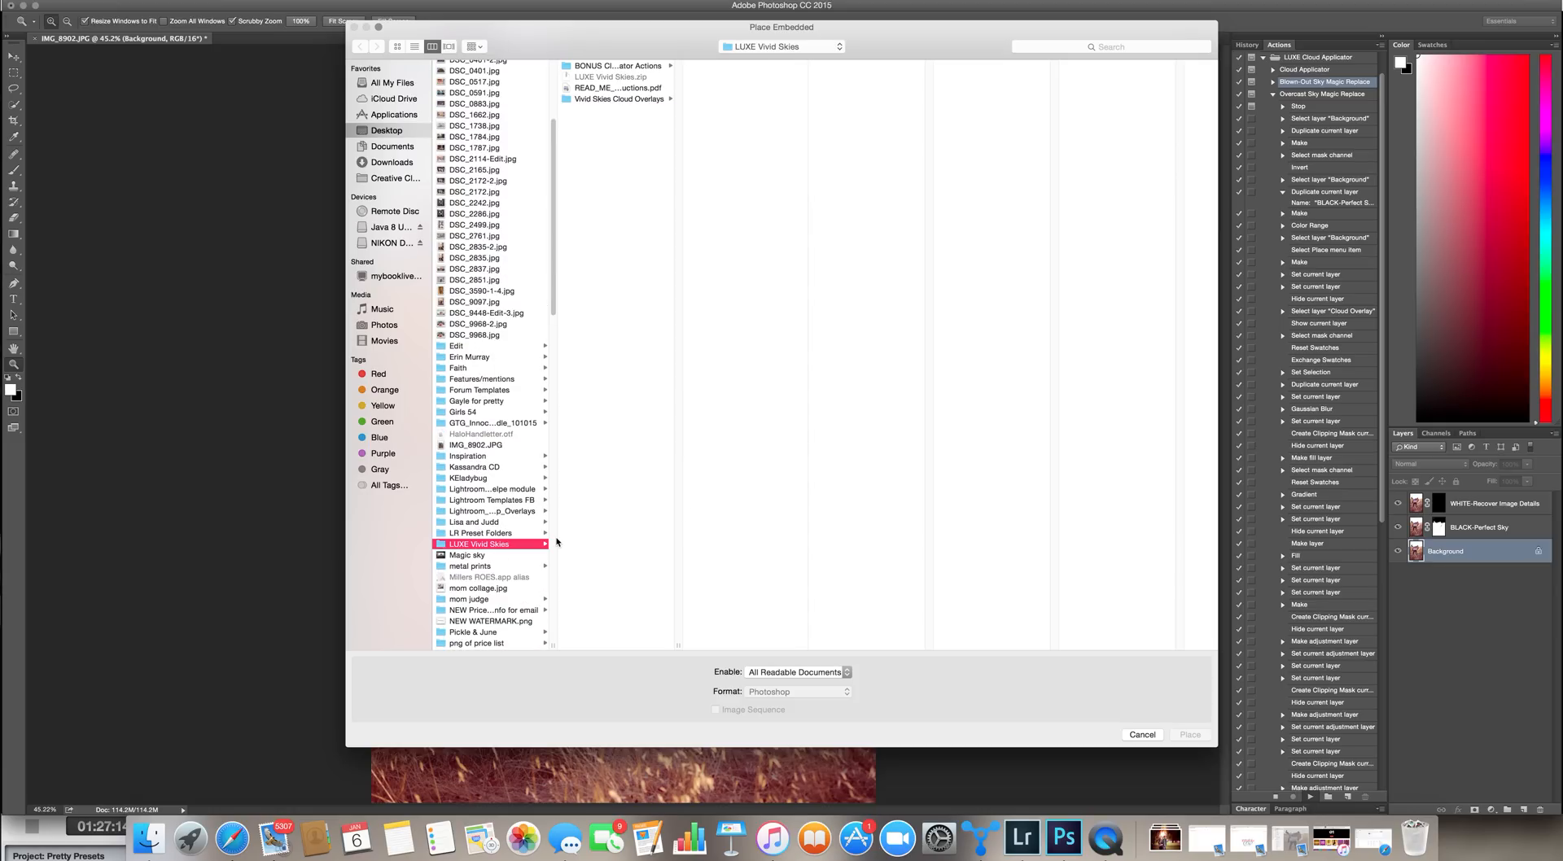
pyautogui.click(645, 99)
# Step: Preview the sky overlays backwards from Vivid_Skies-35.JPG and place Vivid_Skies-24.JPG in the photo
pyautogui.click(735, 451)
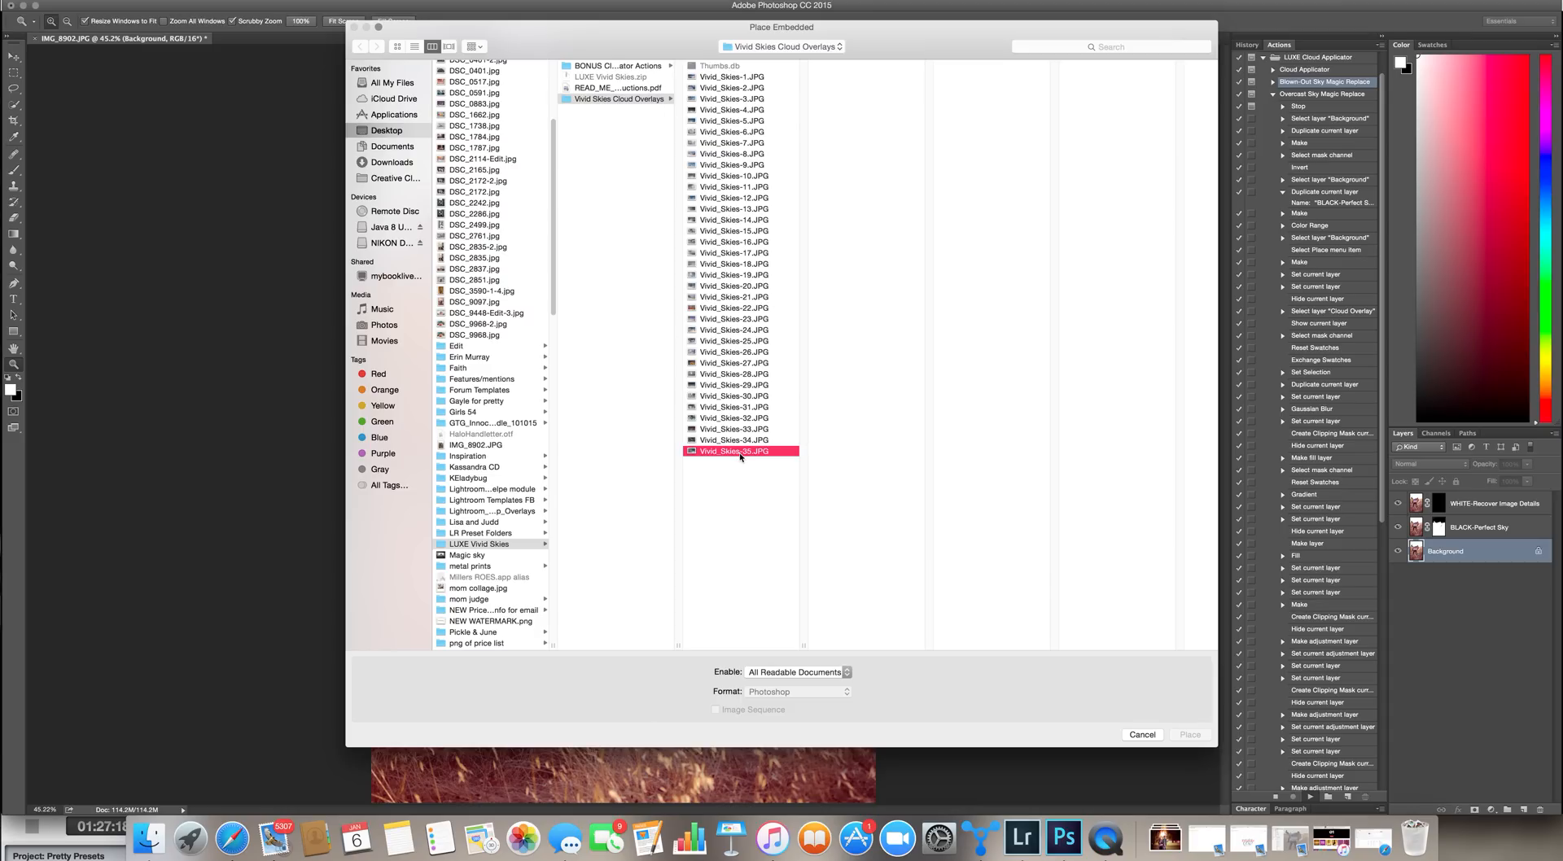
pyautogui.press('Up')
pyautogui.press('Up')
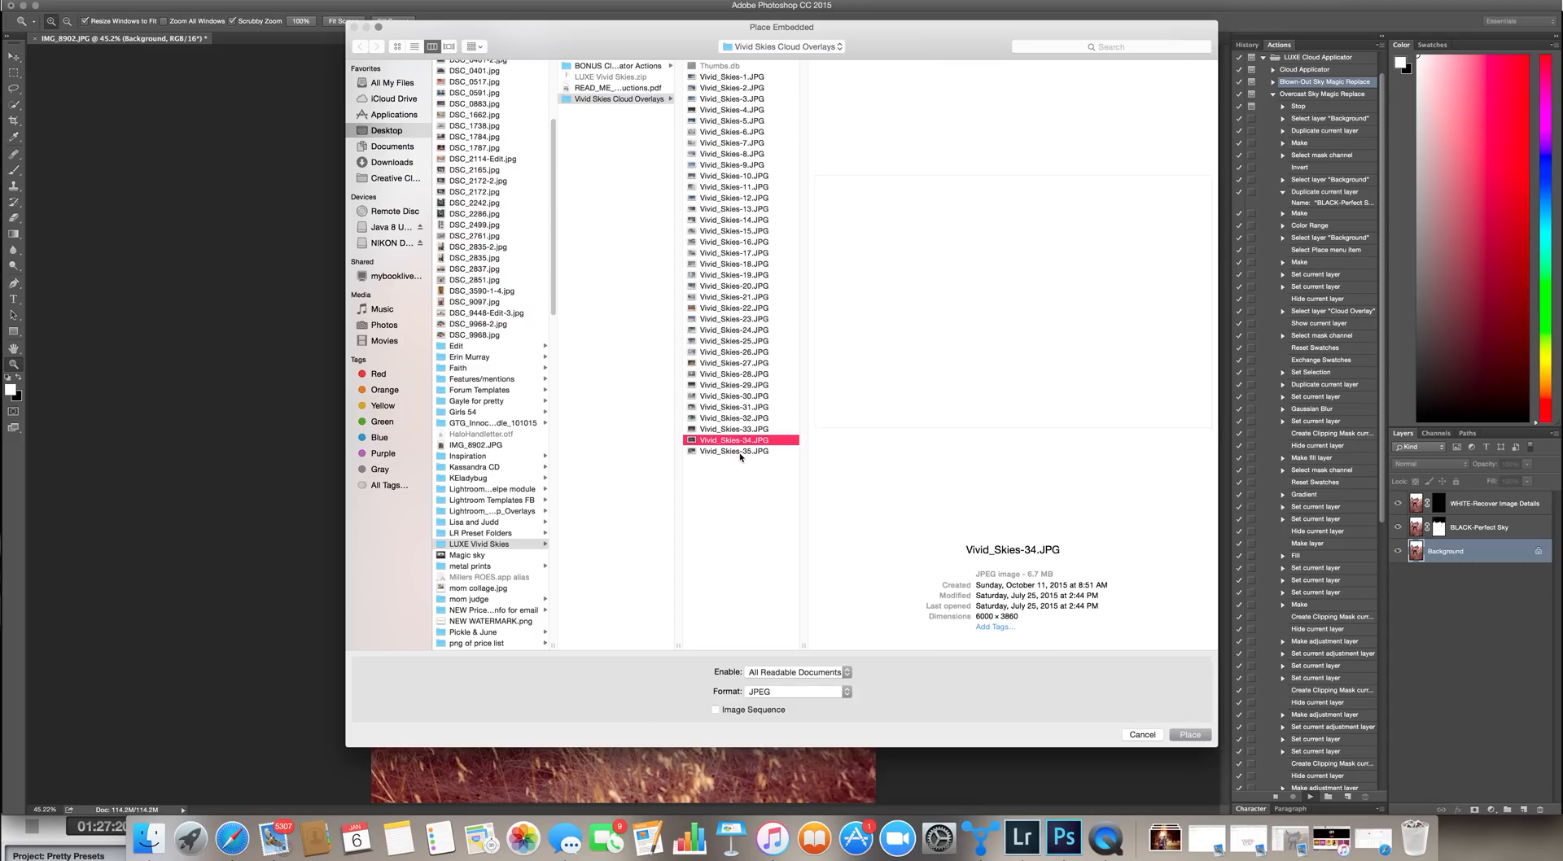
pyautogui.press('Up')
pyautogui.press('Up')
pyautogui.press('Up')
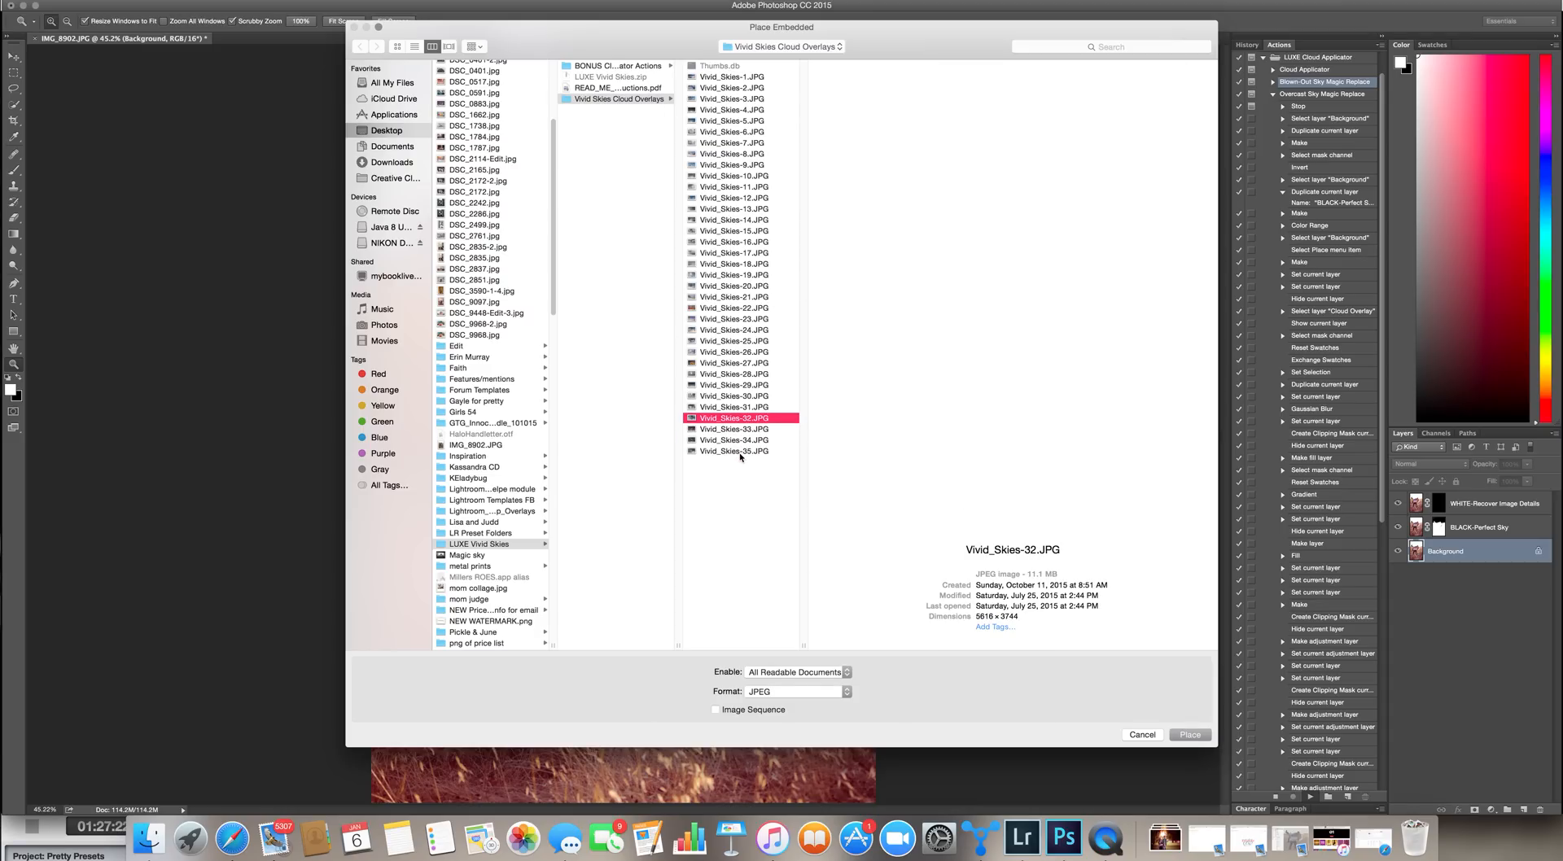
pyautogui.press('Up')
pyautogui.press('Up')
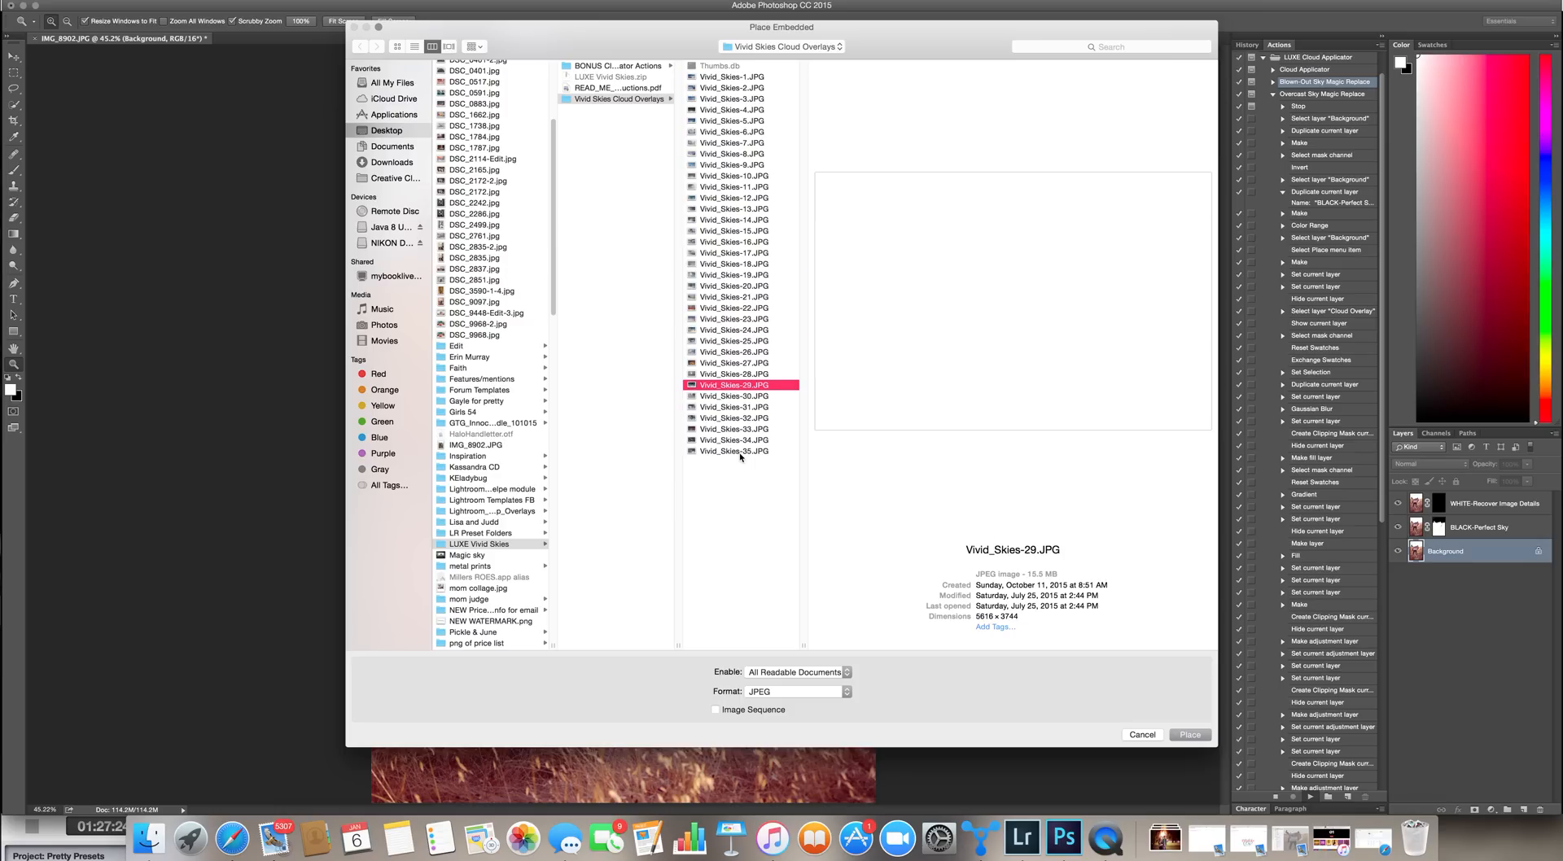
pyautogui.press('Up')
pyautogui.press('Up')
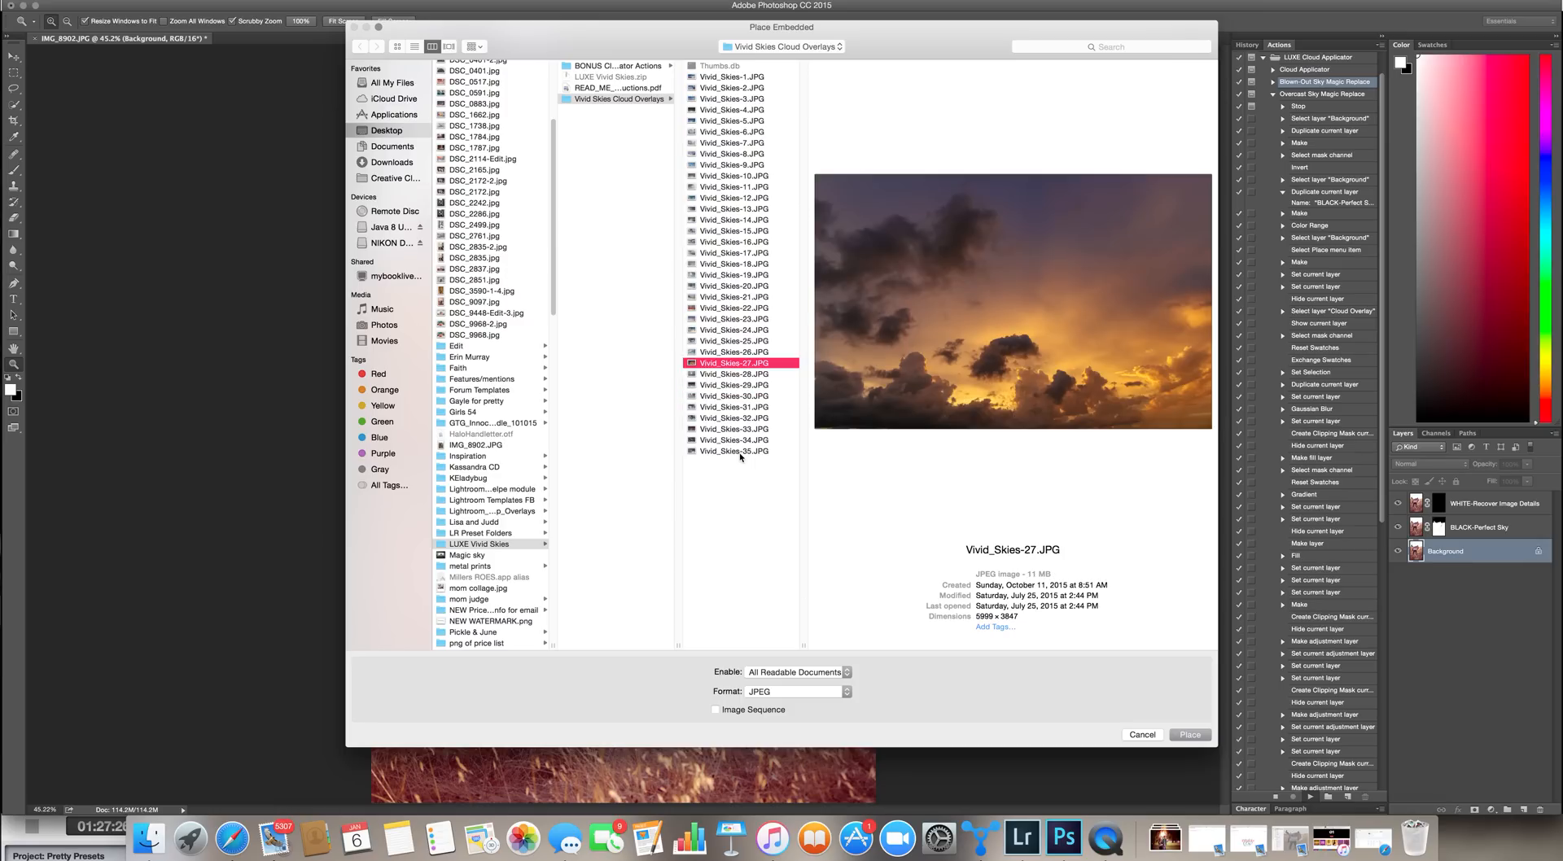
pyautogui.press('Up')
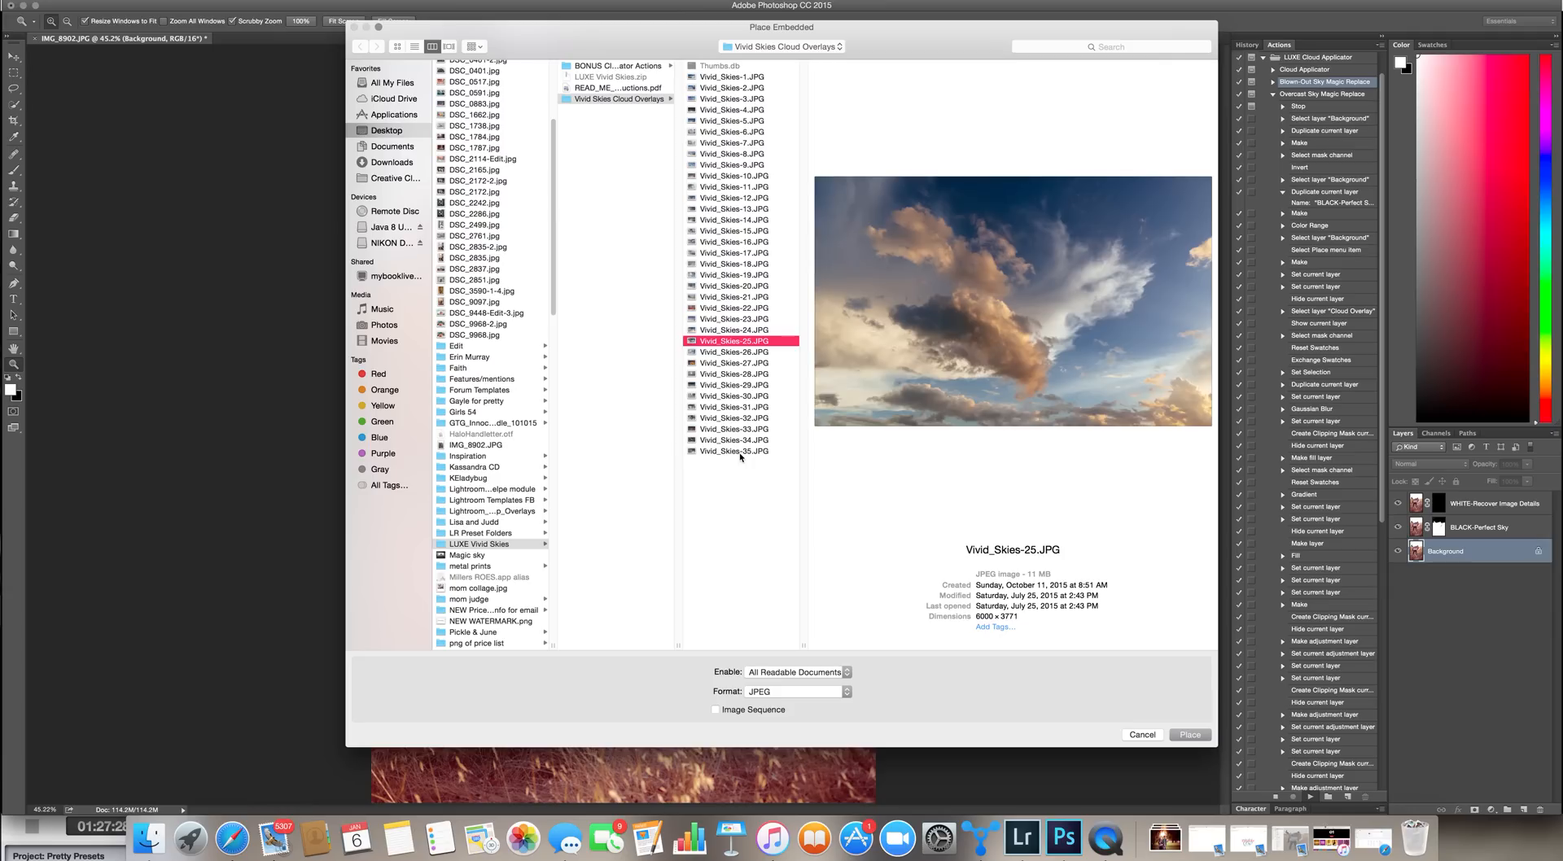
pyautogui.press('Up')
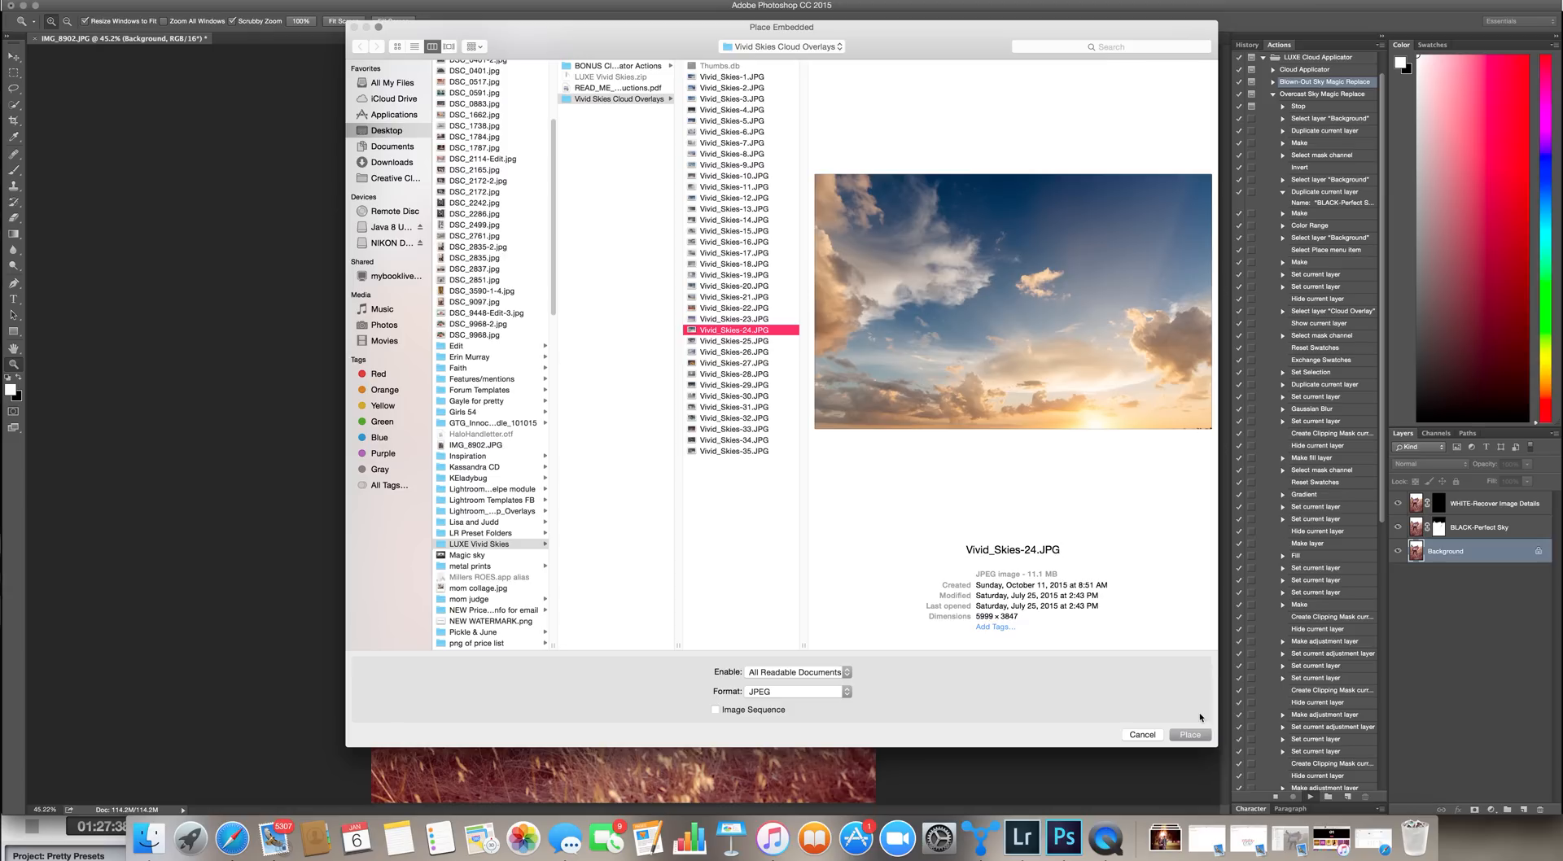
pyautogui.click(1190, 735)
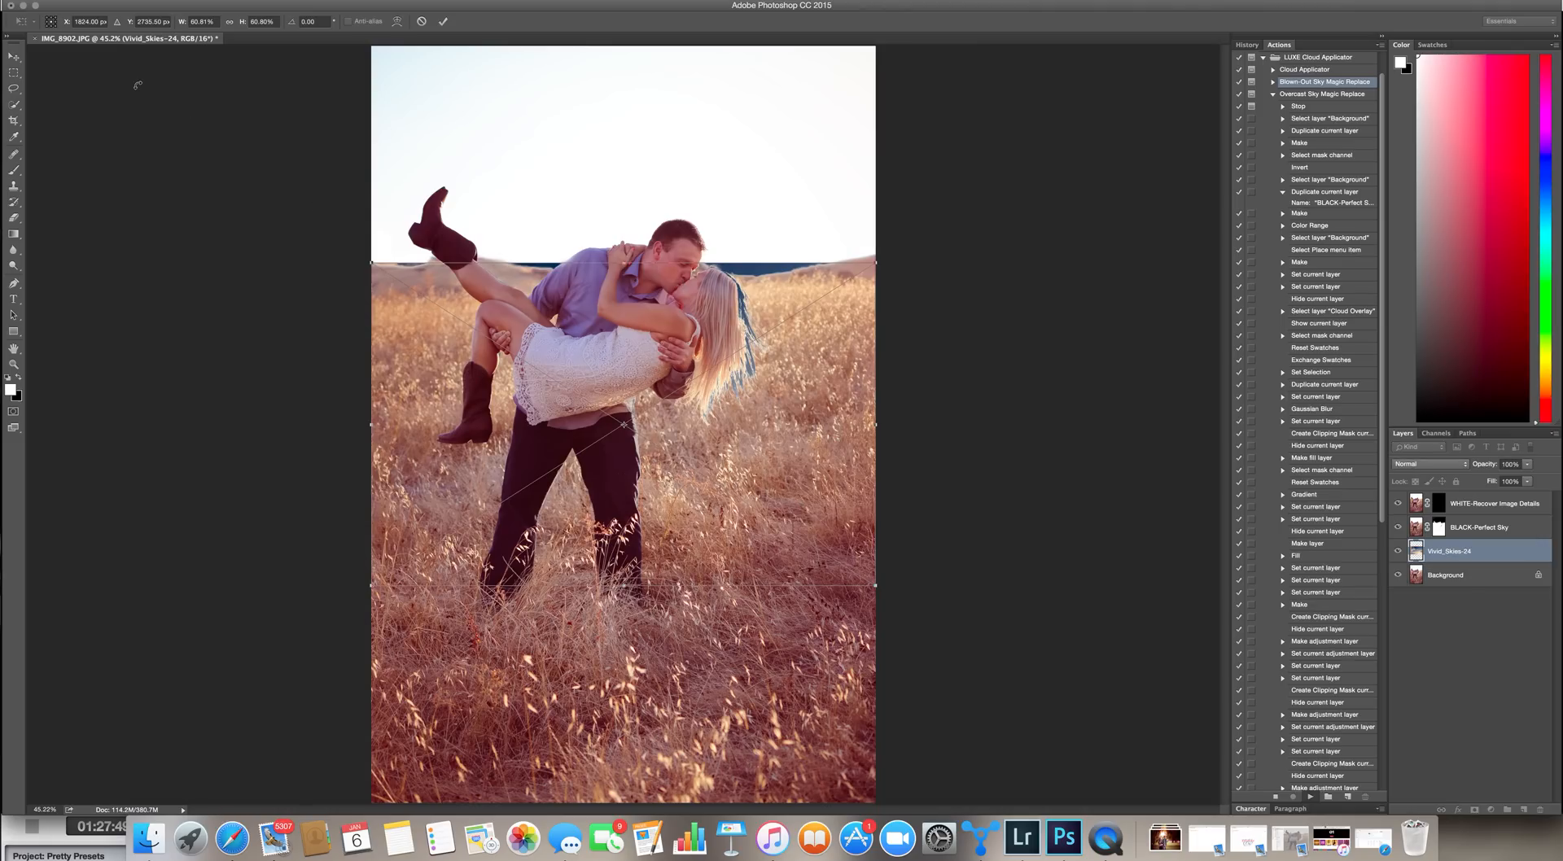
# Step: Move the placed sky overlay up until it fills the sky down to the horizon, then commit the placement
pyautogui.click(12, 57)
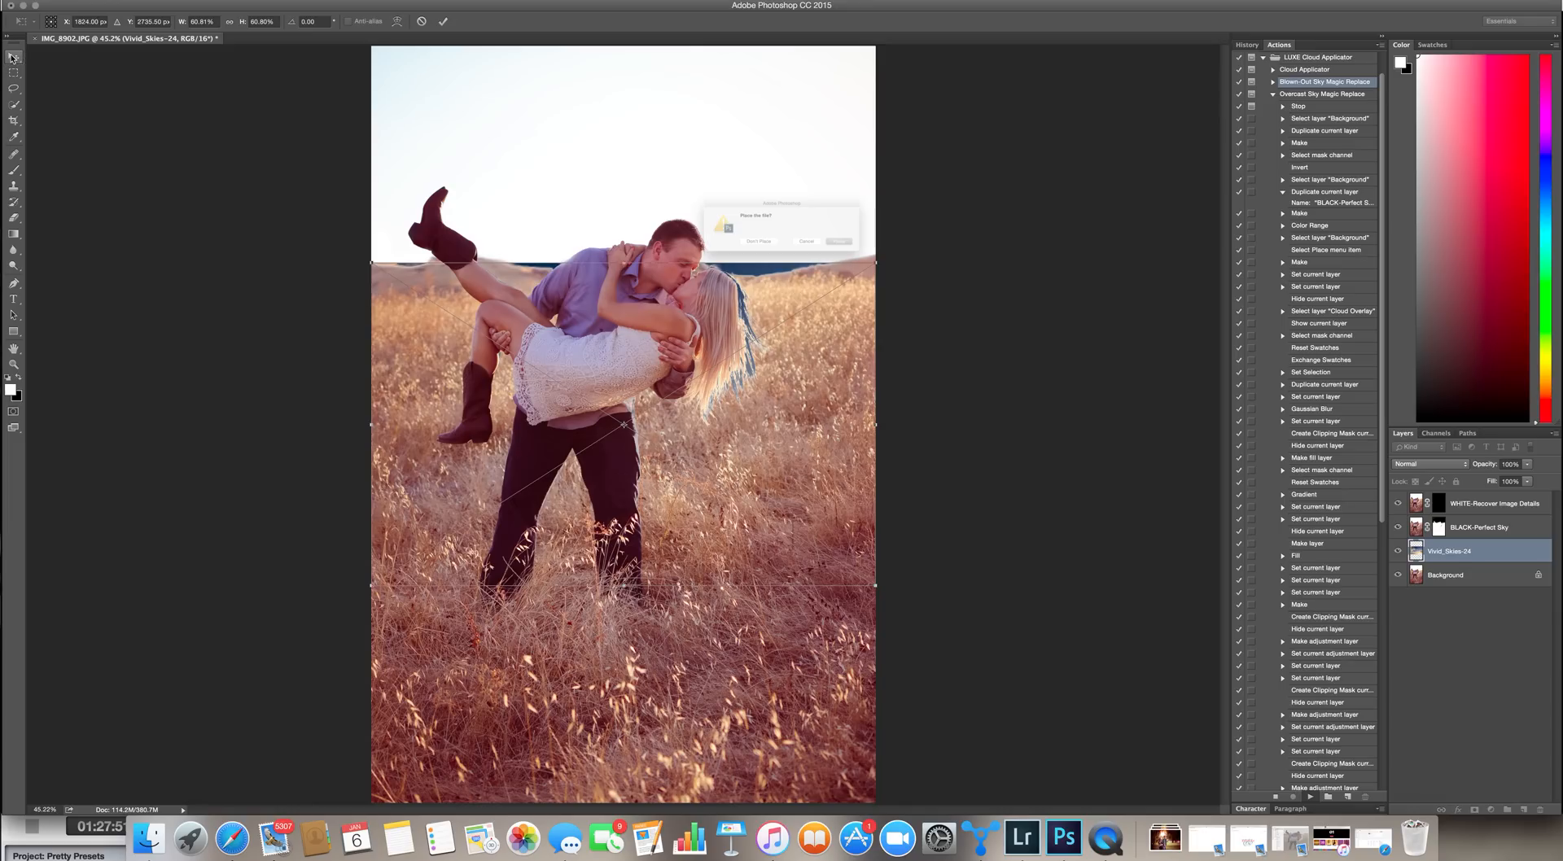
pyautogui.click(826, 254)
pyautogui.moveTo(696, 511); pyautogui.dragTo(684, 46)
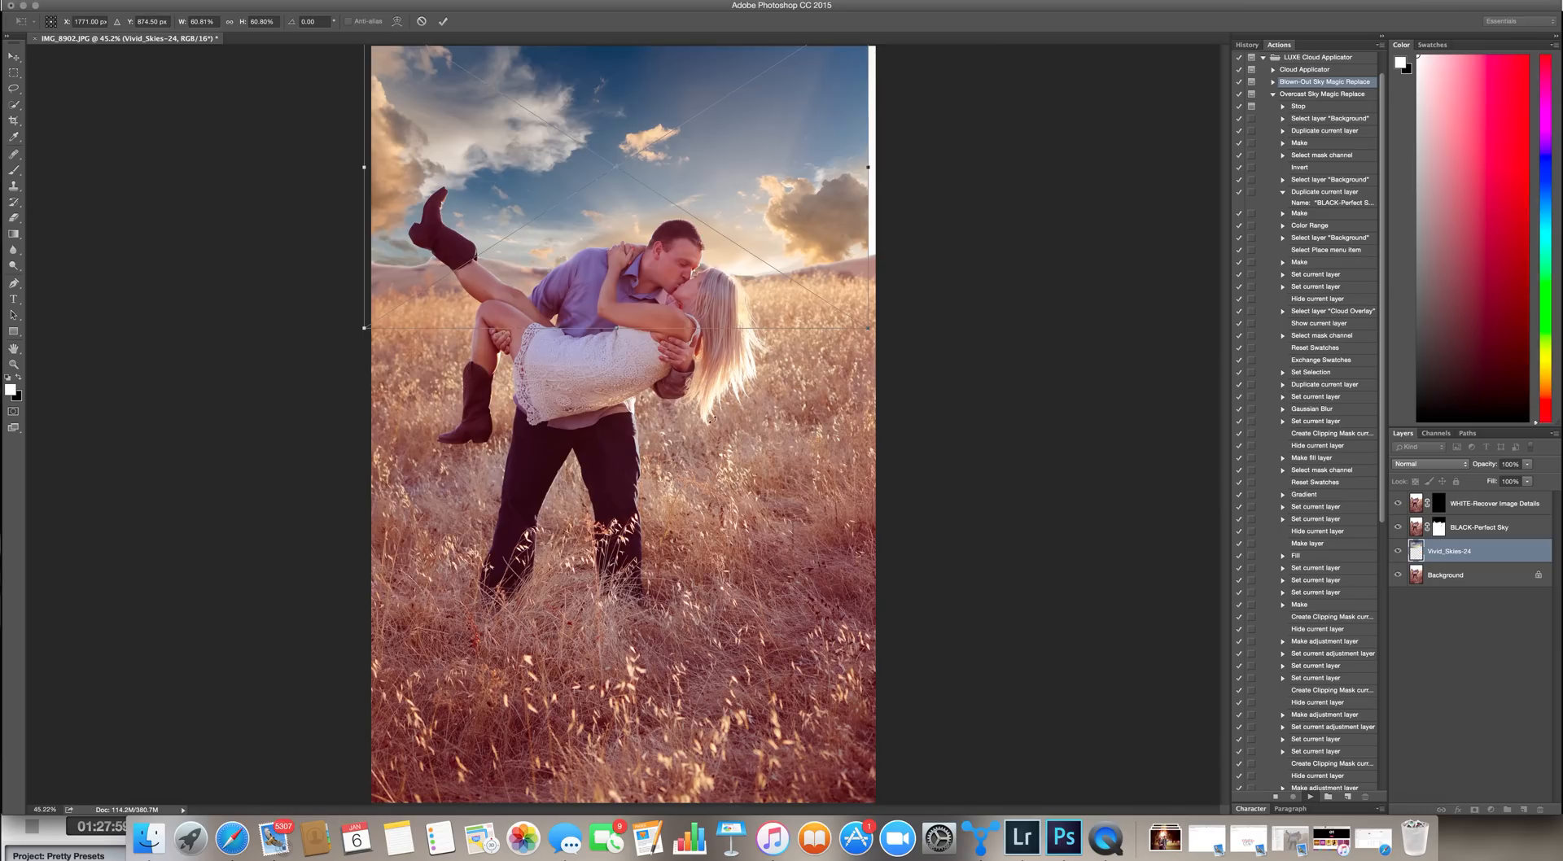
pyautogui.moveTo(771, 298); pyautogui.dragTo(775, 261)
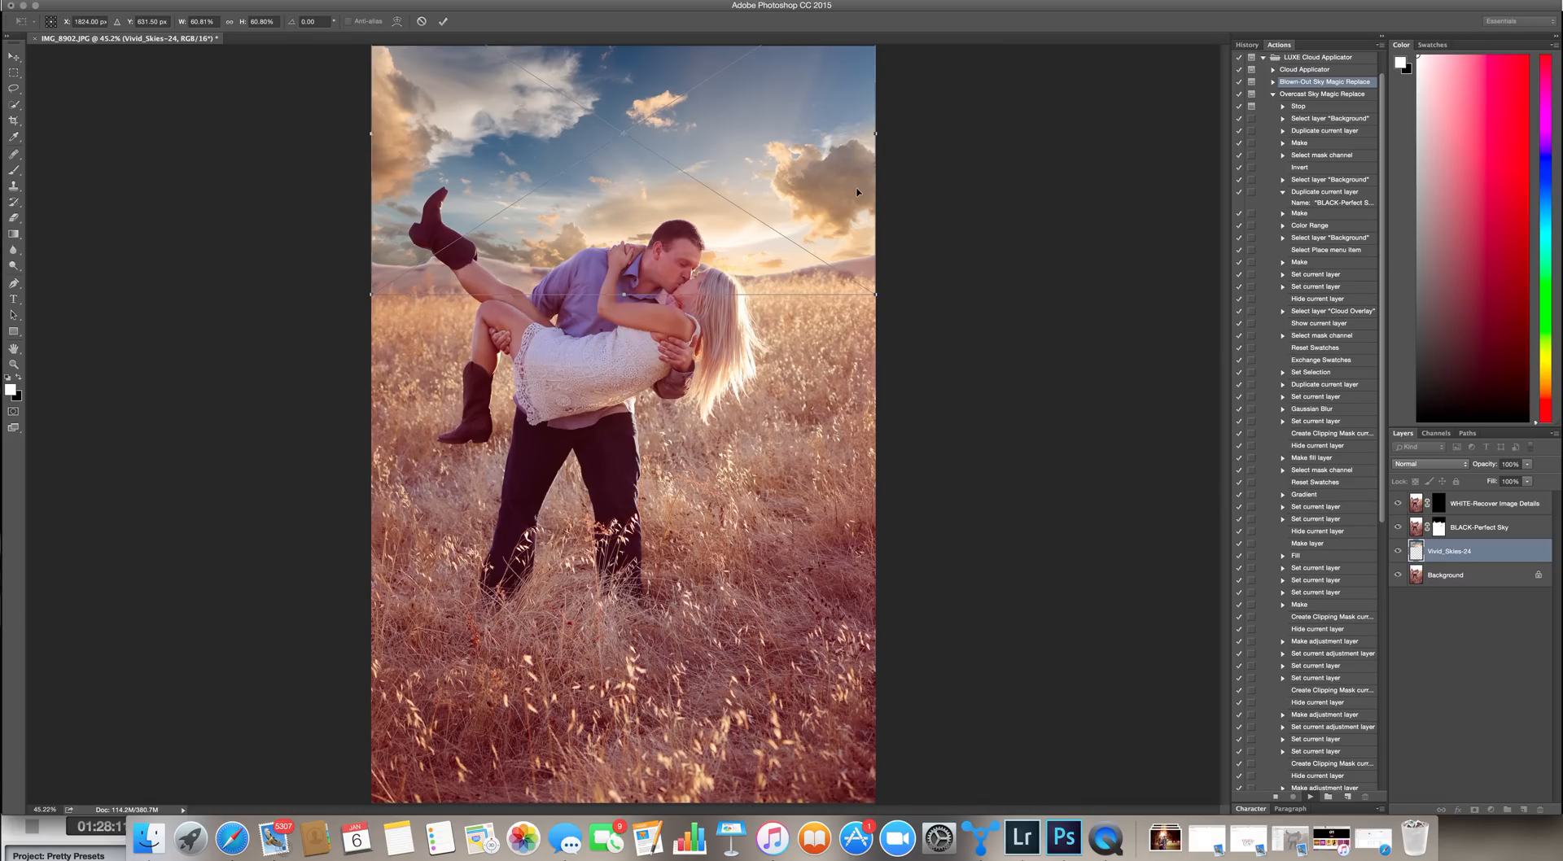
pyautogui.moveTo(835, 246); pyautogui.dragTo(837, 236)
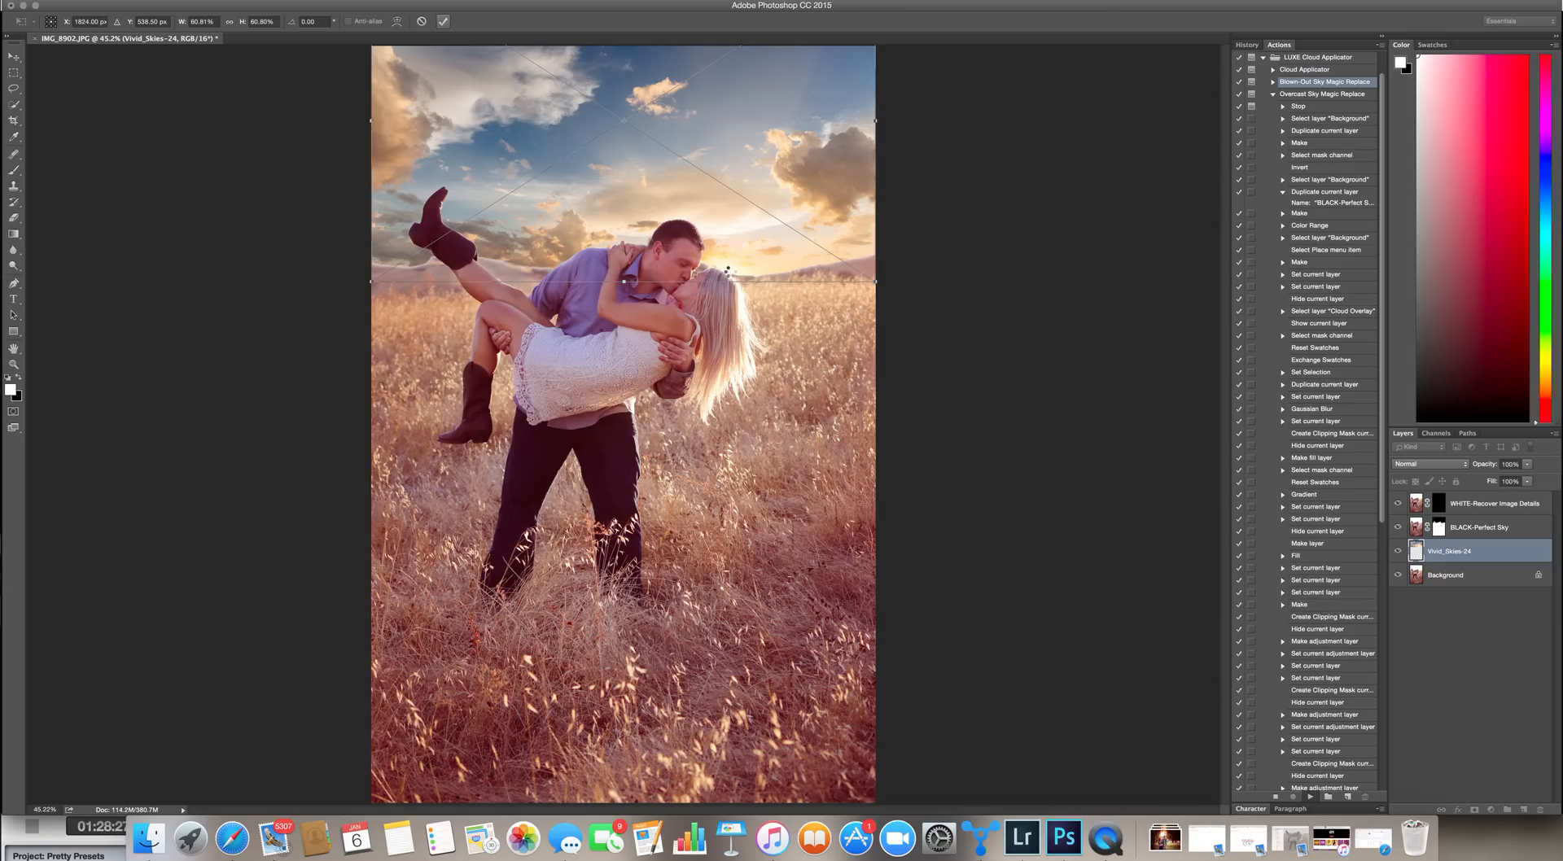
pyautogui.press('Return')
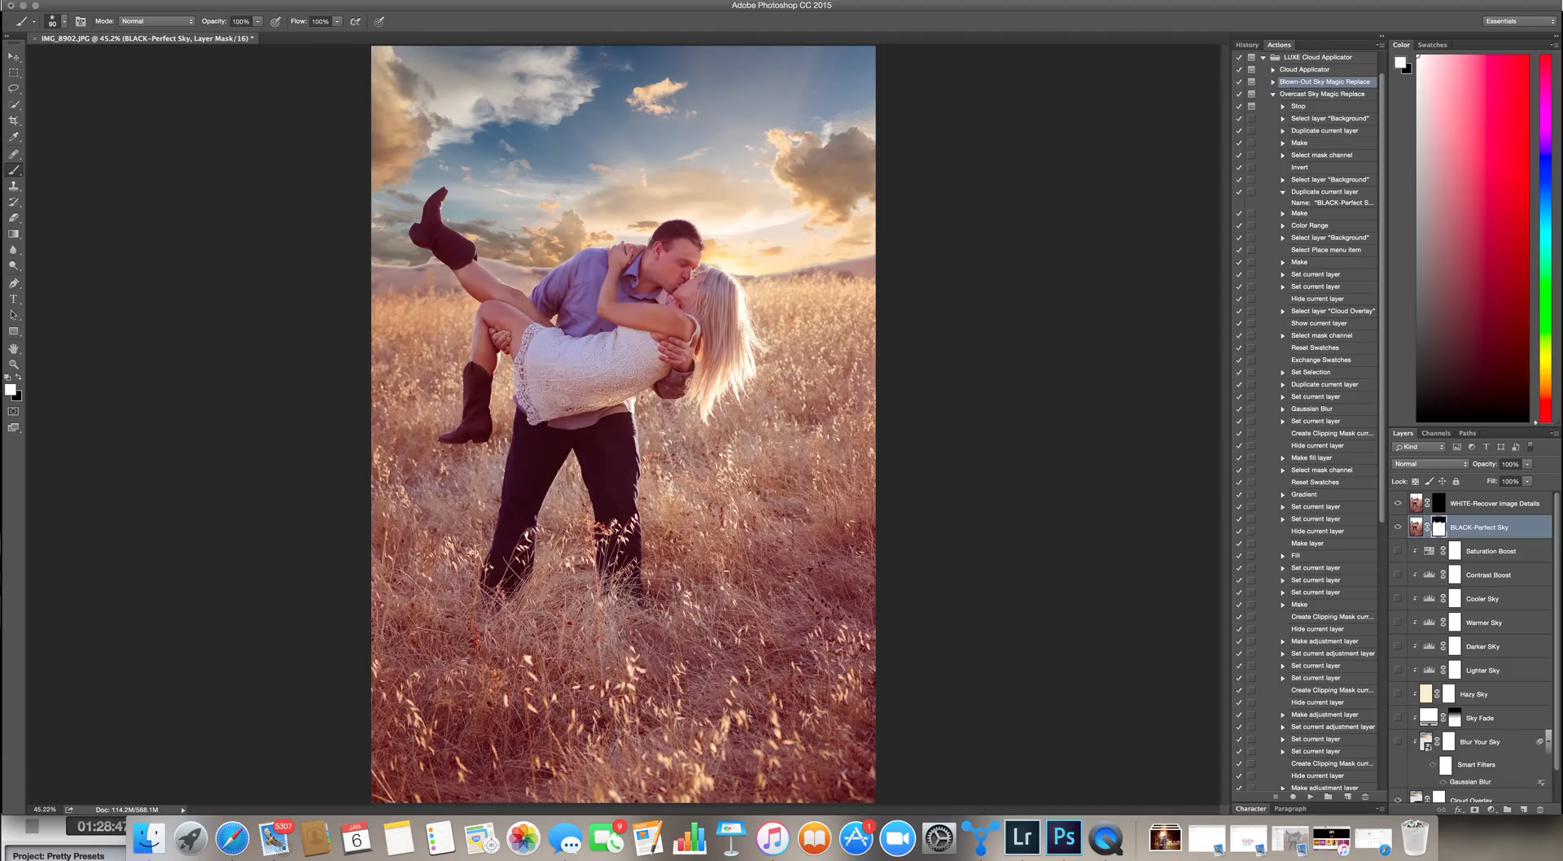
# Step: Enlarge the brush to 260 px for painting on the BLACK-Perfect Sky layer mask
pyautogui.press(']')
pyautogui.press(']')
pyautogui.press(']')
pyautogui.press(']')
# Step: Toggle the Lighter Sky adjustment layer on and off to compare its effect, leaving it visible
pyautogui.scroll(-2, 1480, 651)
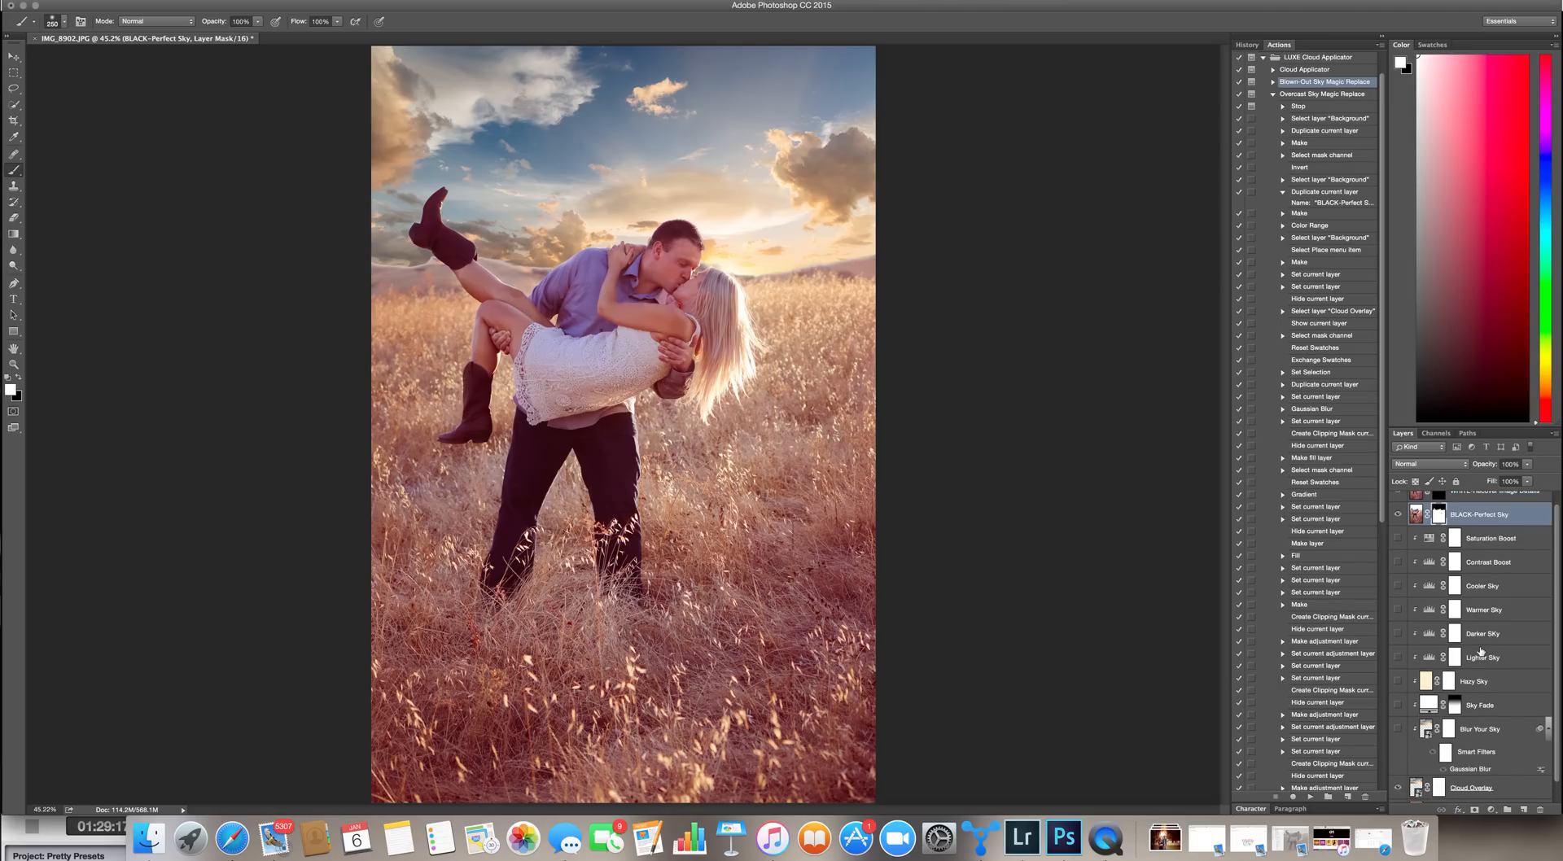
pyautogui.click(1399, 658)
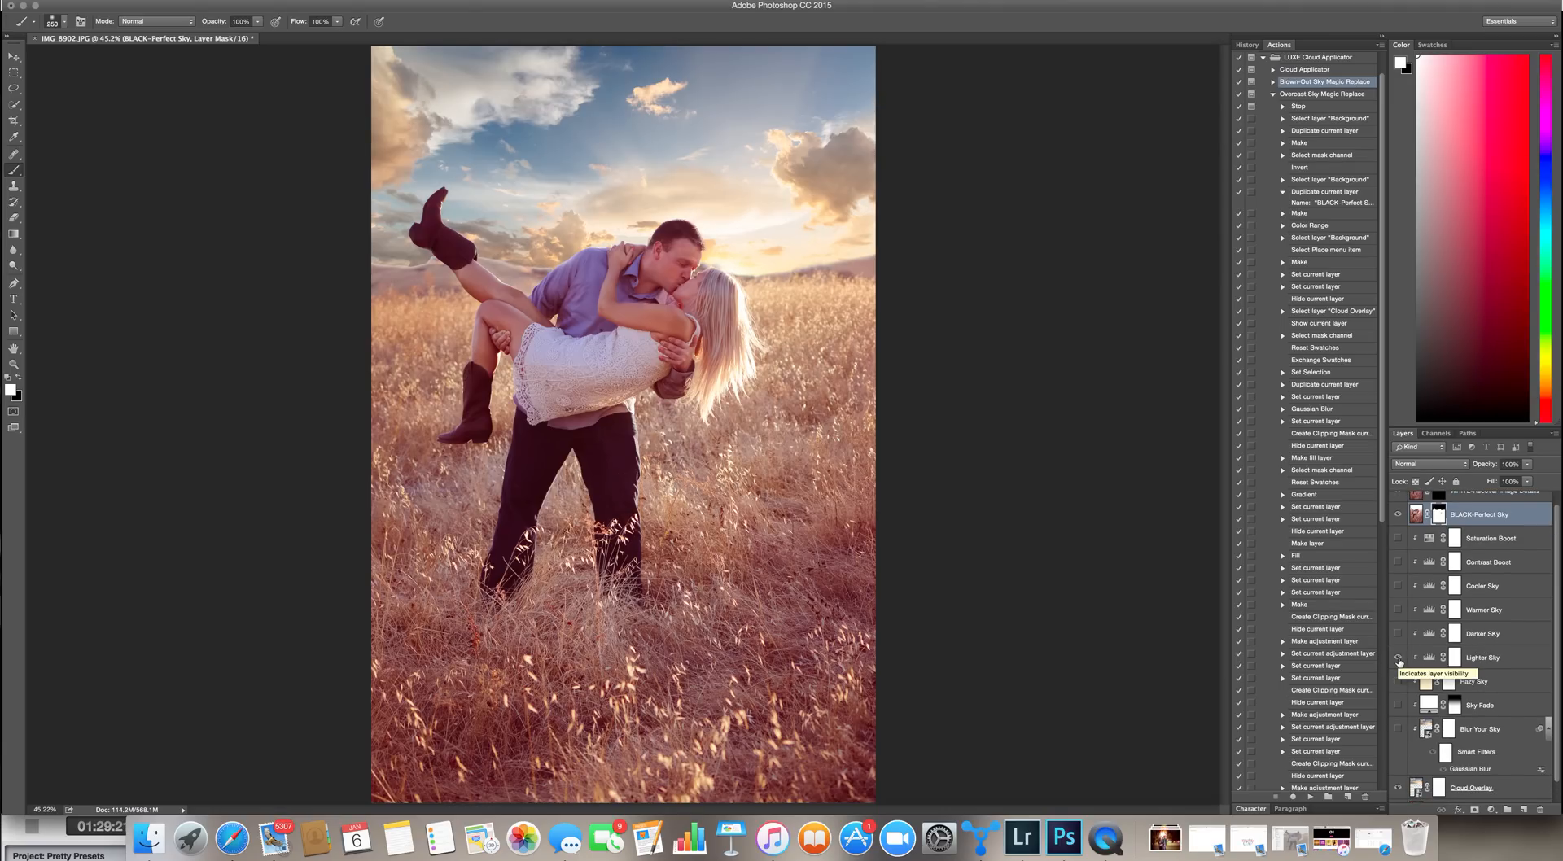
pyautogui.click(1398, 658)
pyautogui.click(1399, 658)
pyautogui.click(1399, 659)
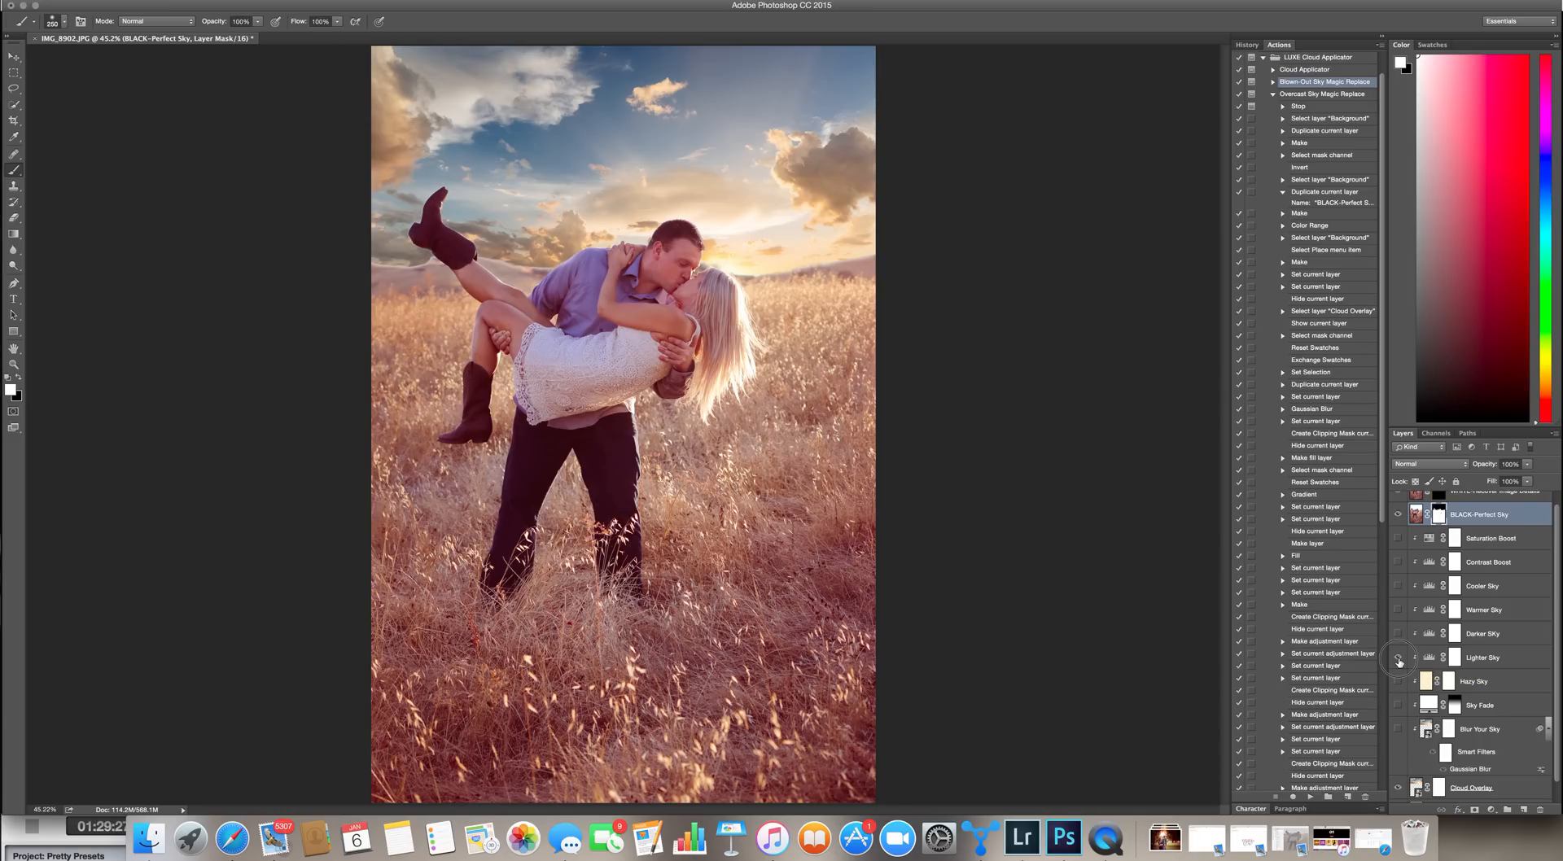
pyautogui.click(1399, 658)
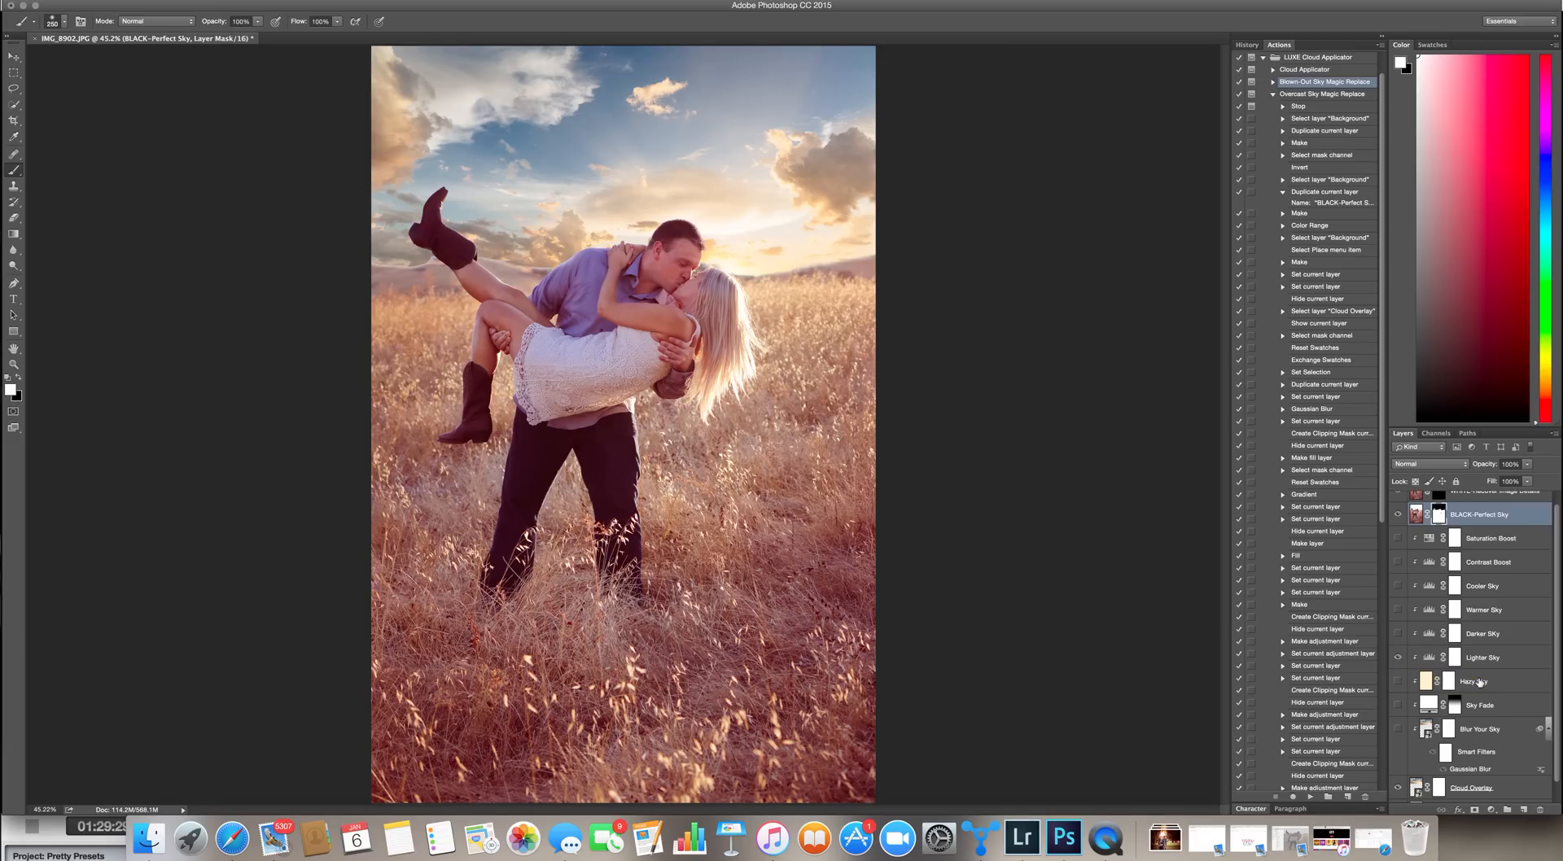
# Step: Toggle the Sky Fade layer to compare its effect on the sky, leaving it visible
pyautogui.click(1398, 706)
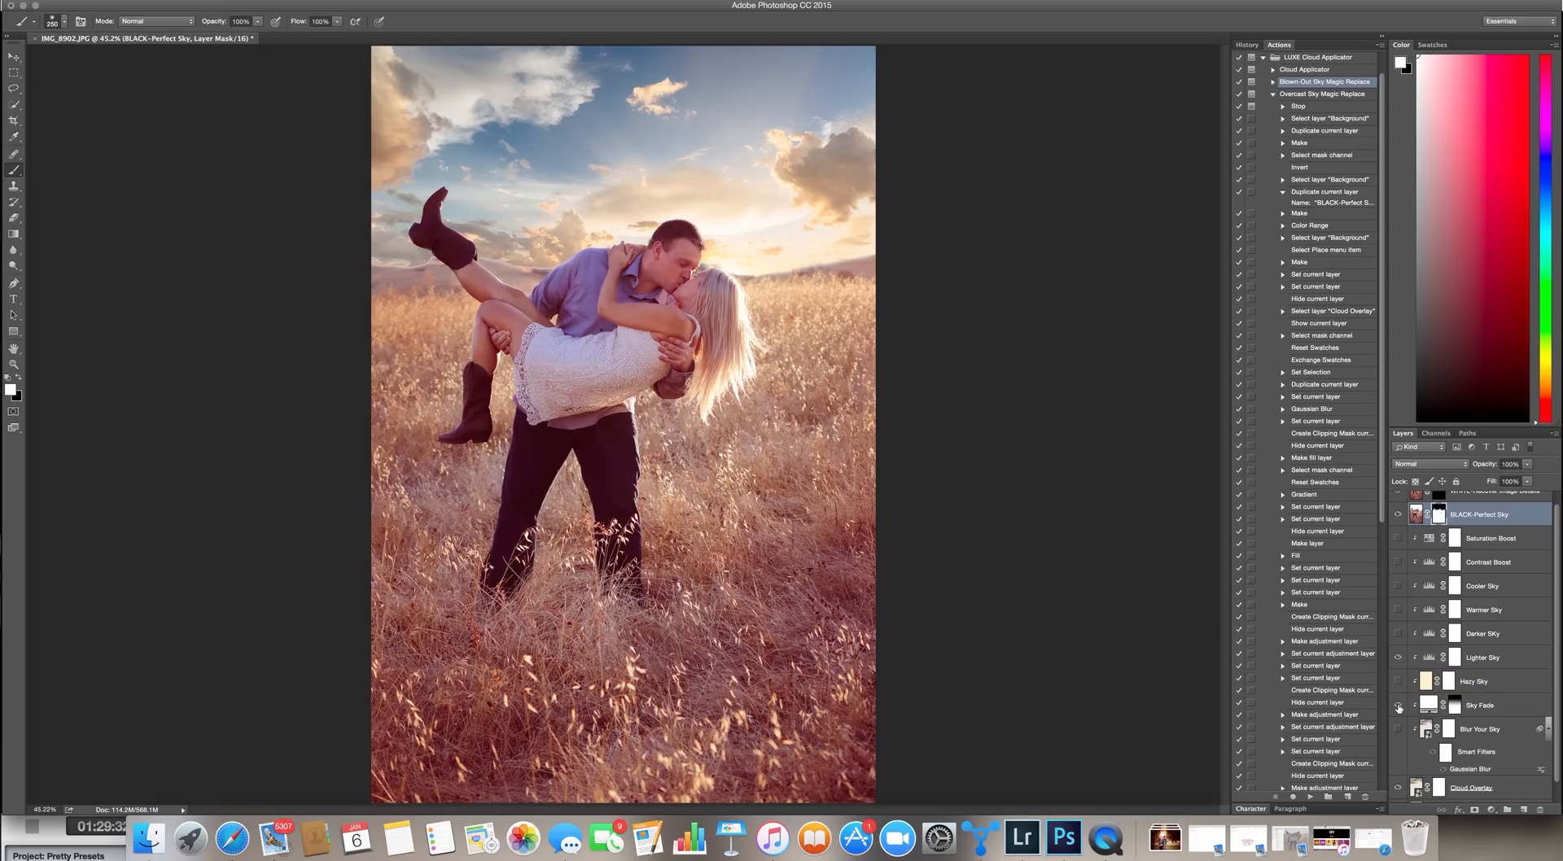
pyautogui.click(1398, 707)
pyautogui.click(1398, 707)
# Step: Show the Blur Your Sky layer and lower its opacity to 5%
pyautogui.click(1397, 730)
pyautogui.click(1477, 729)
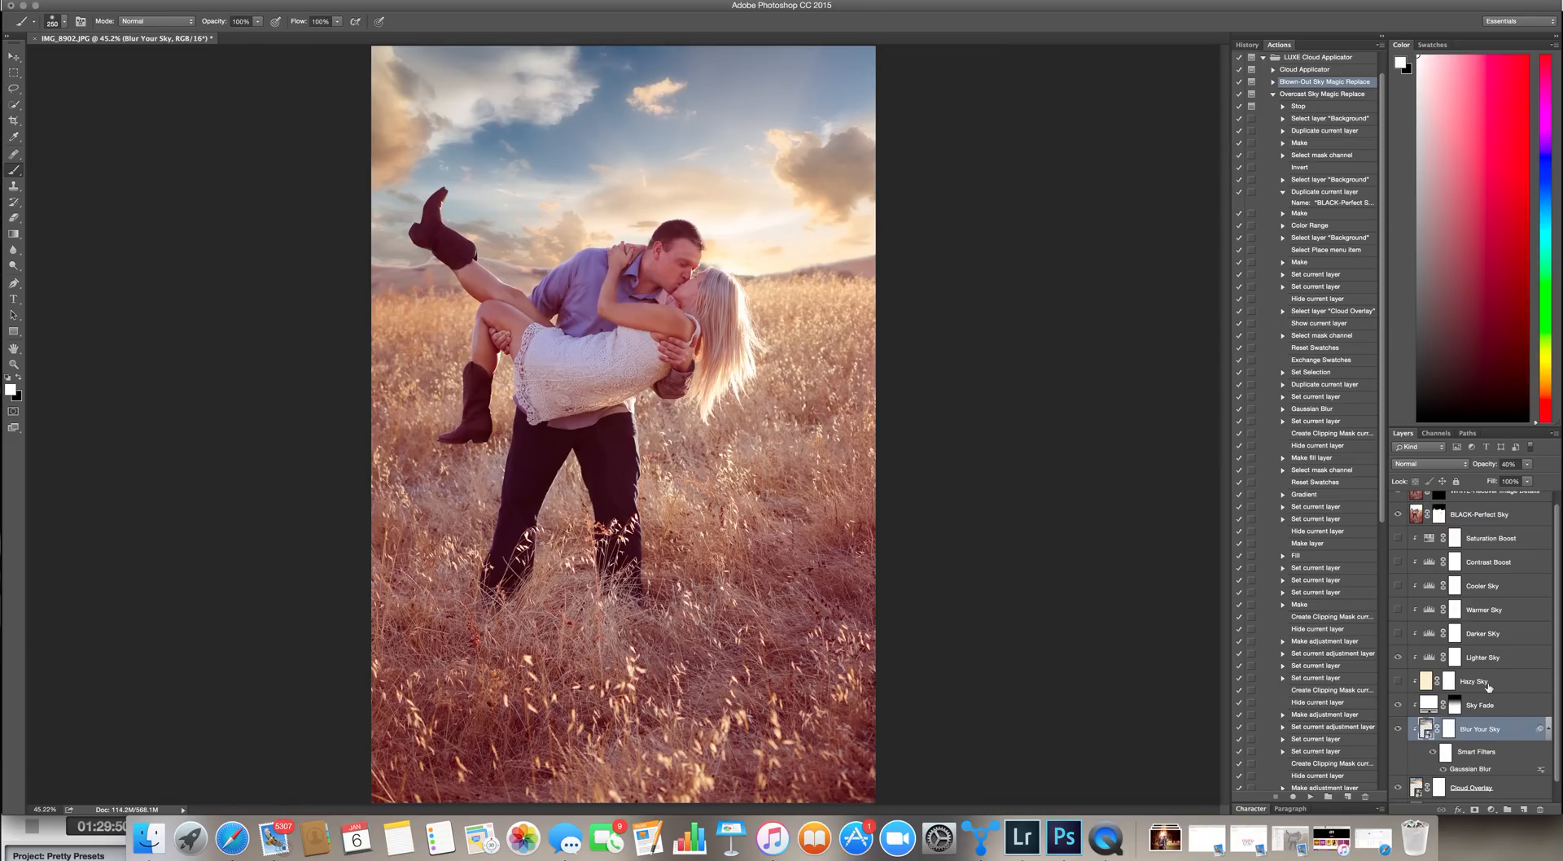
pyautogui.click(1526, 464)
pyautogui.moveTo(1518, 476); pyautogui.dragTo(1510, 482)
pyautogui.moveTo(1510, 482); pyautogui.dragTo(1503, 481)
pyautogui.moveTo(1502, 481); pyautogui.dragTo(1499, 485)
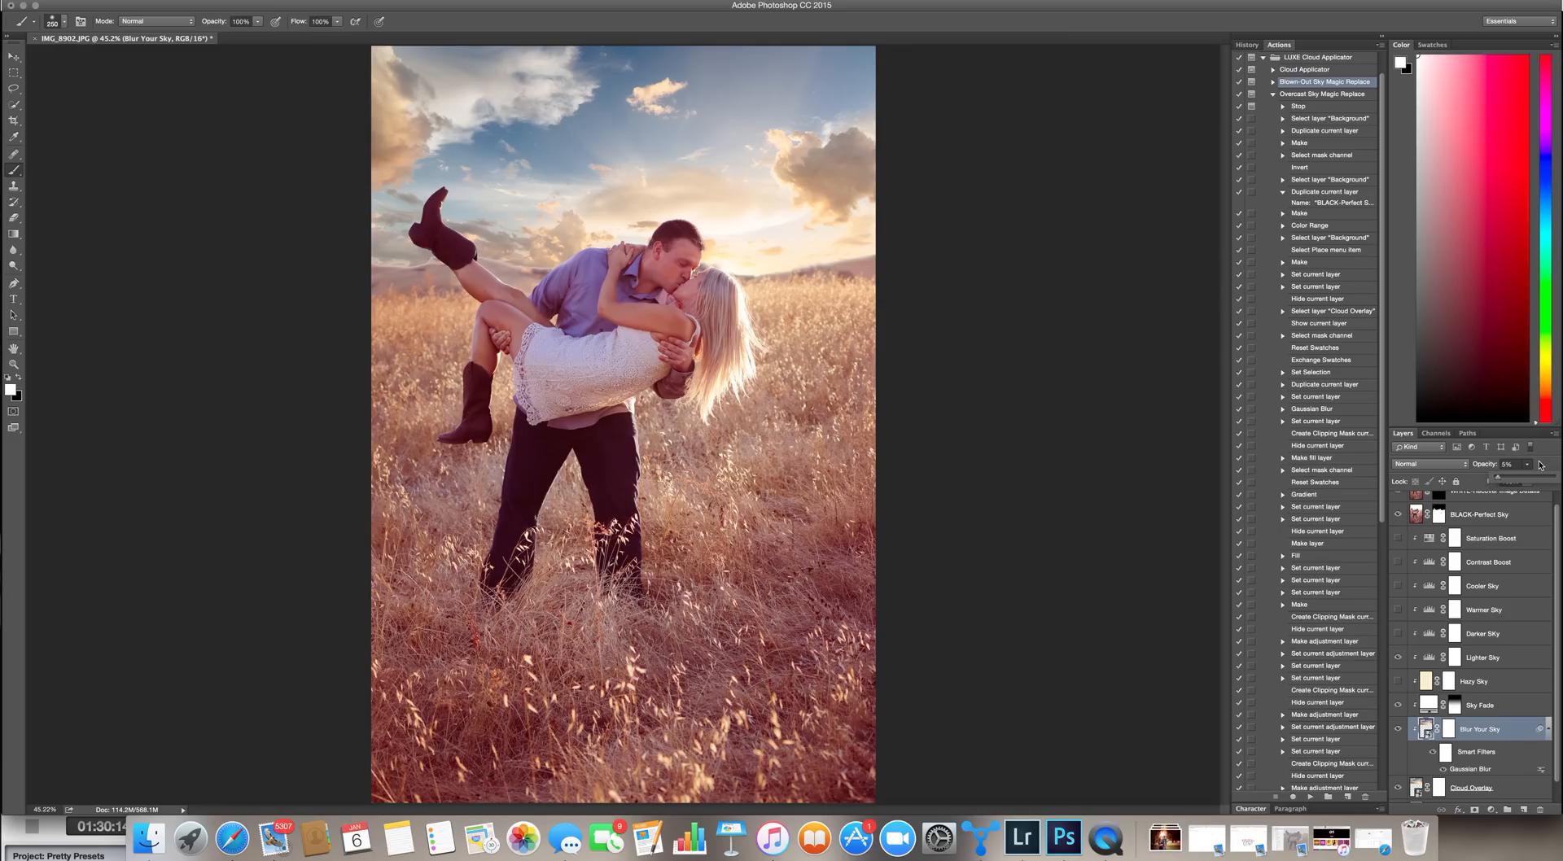
# Step: Toggle the Hazy Sky layer on and off to compare its effect, leaving it hidden
pyautogui.click(1398, 682)
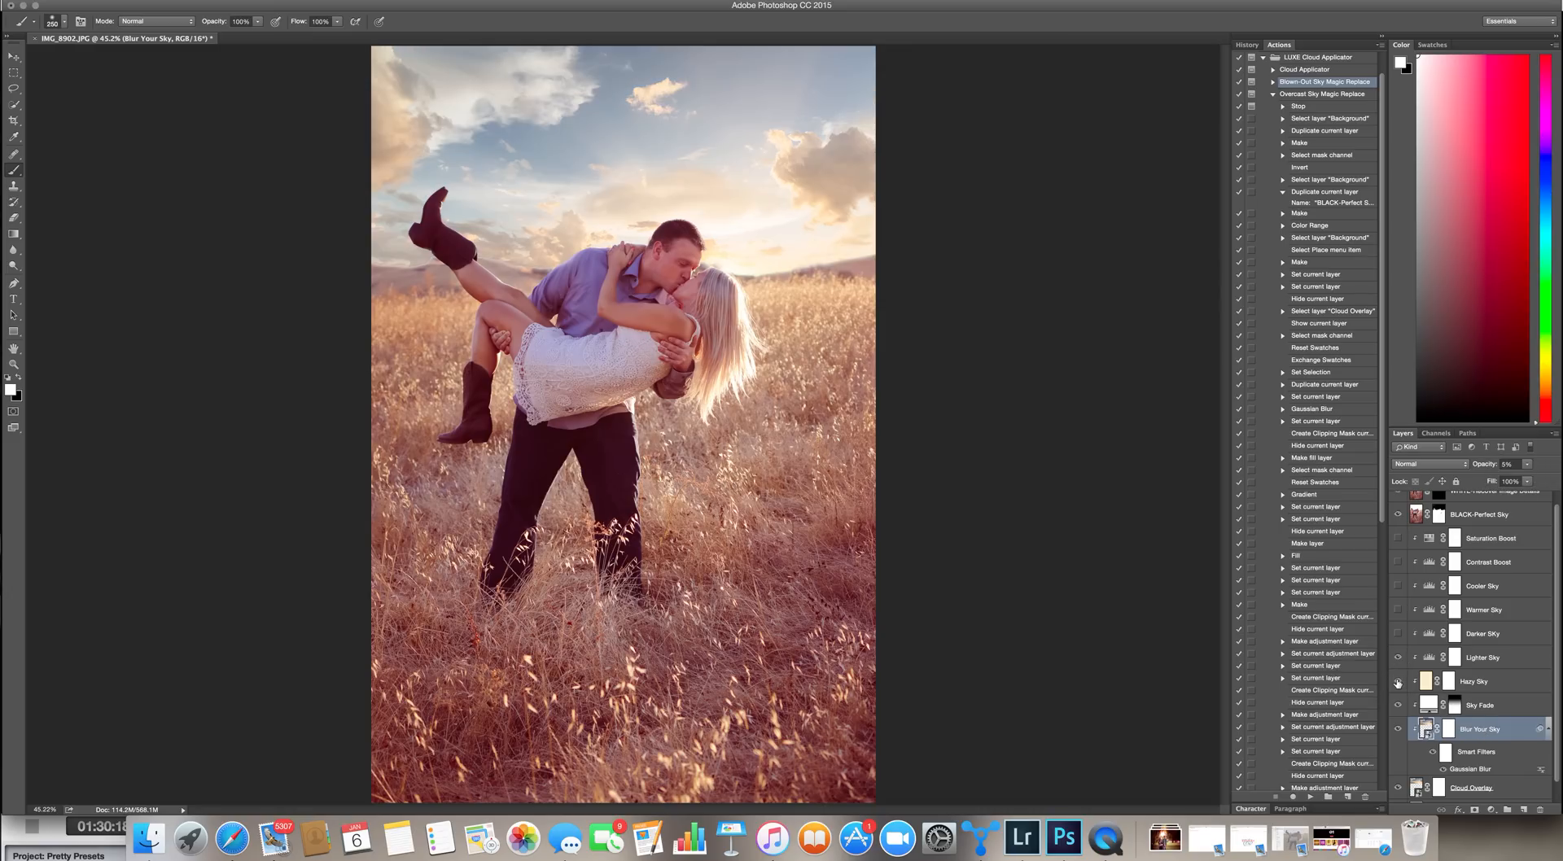
pyautogui.click(1397, 682)
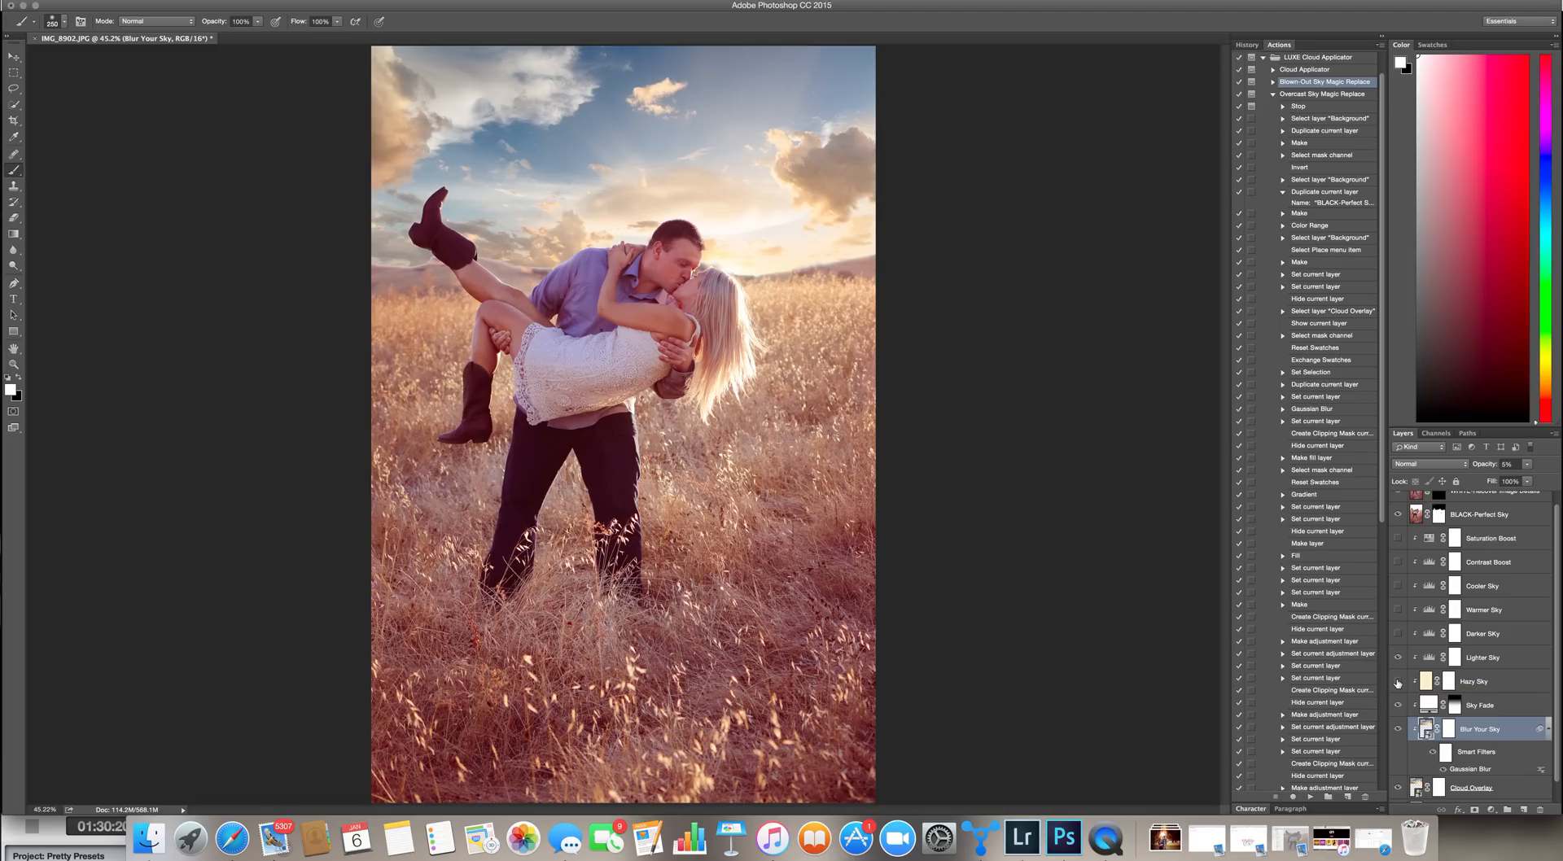
pyautogui.click(1398, 682)
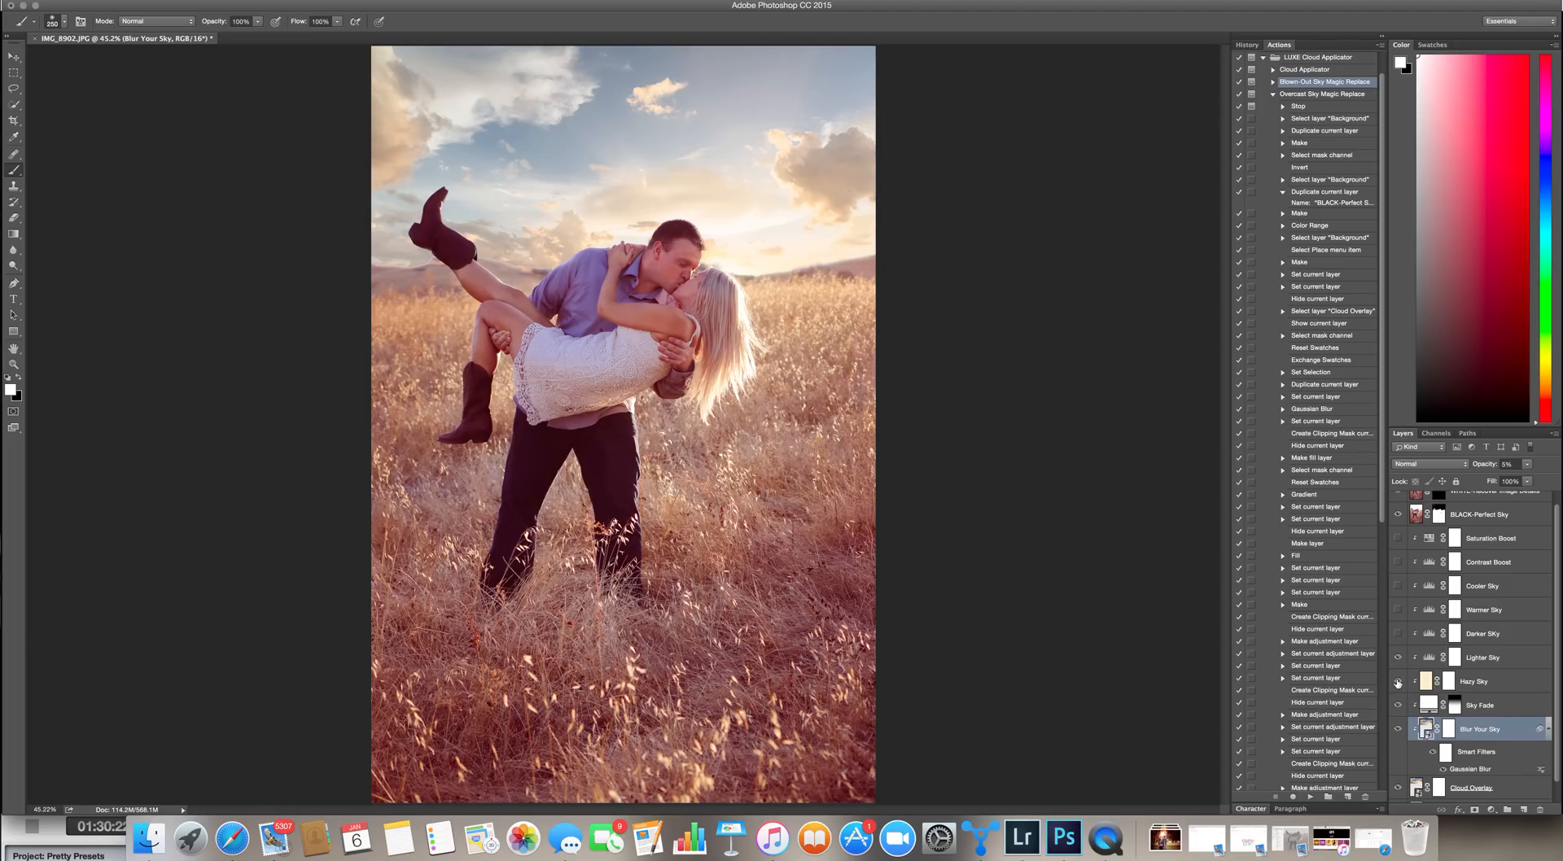
pyautogui.click(1397, 682)
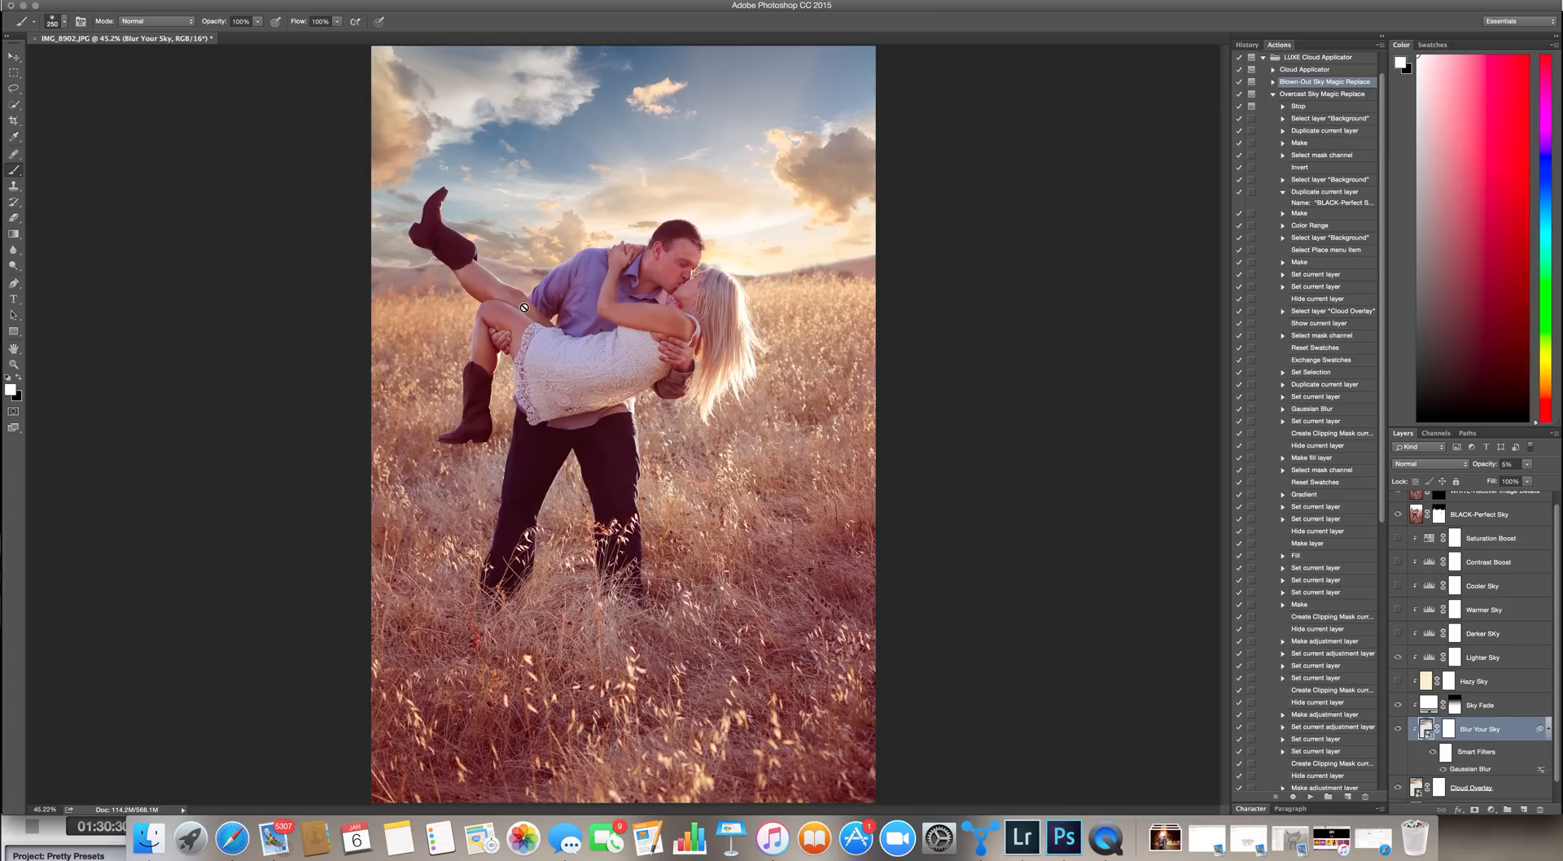
# Step: Target the BLACK-Perfect Sky layer mask and set the brush to 12% opacity and 400 px
pyautogui.scroll(1, 1528, 663)
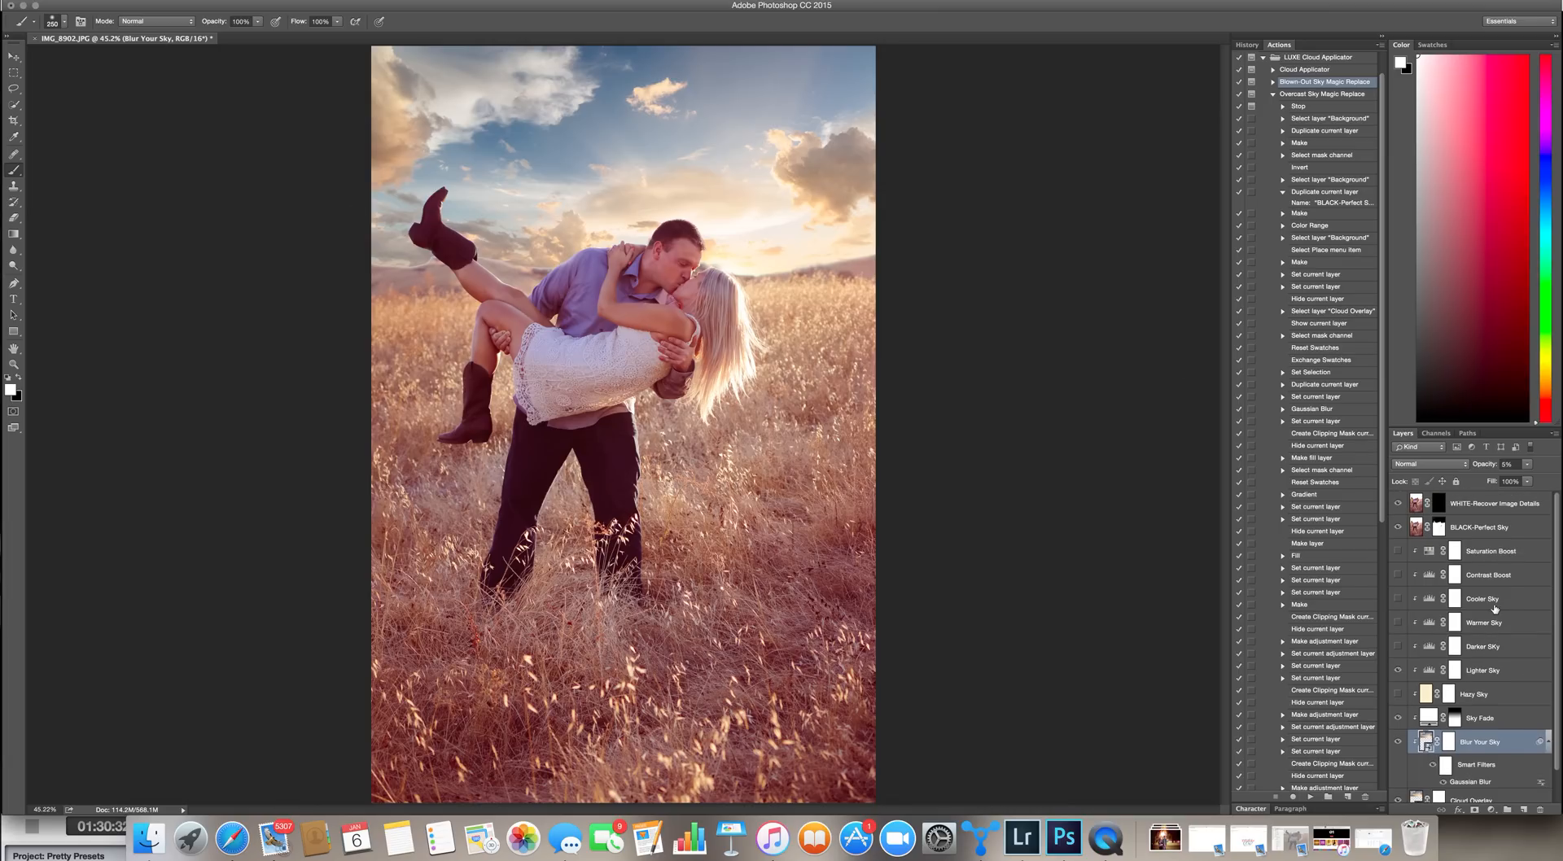
pyautogui.click(1480, 528)
pyautogui.click(1439, 528)
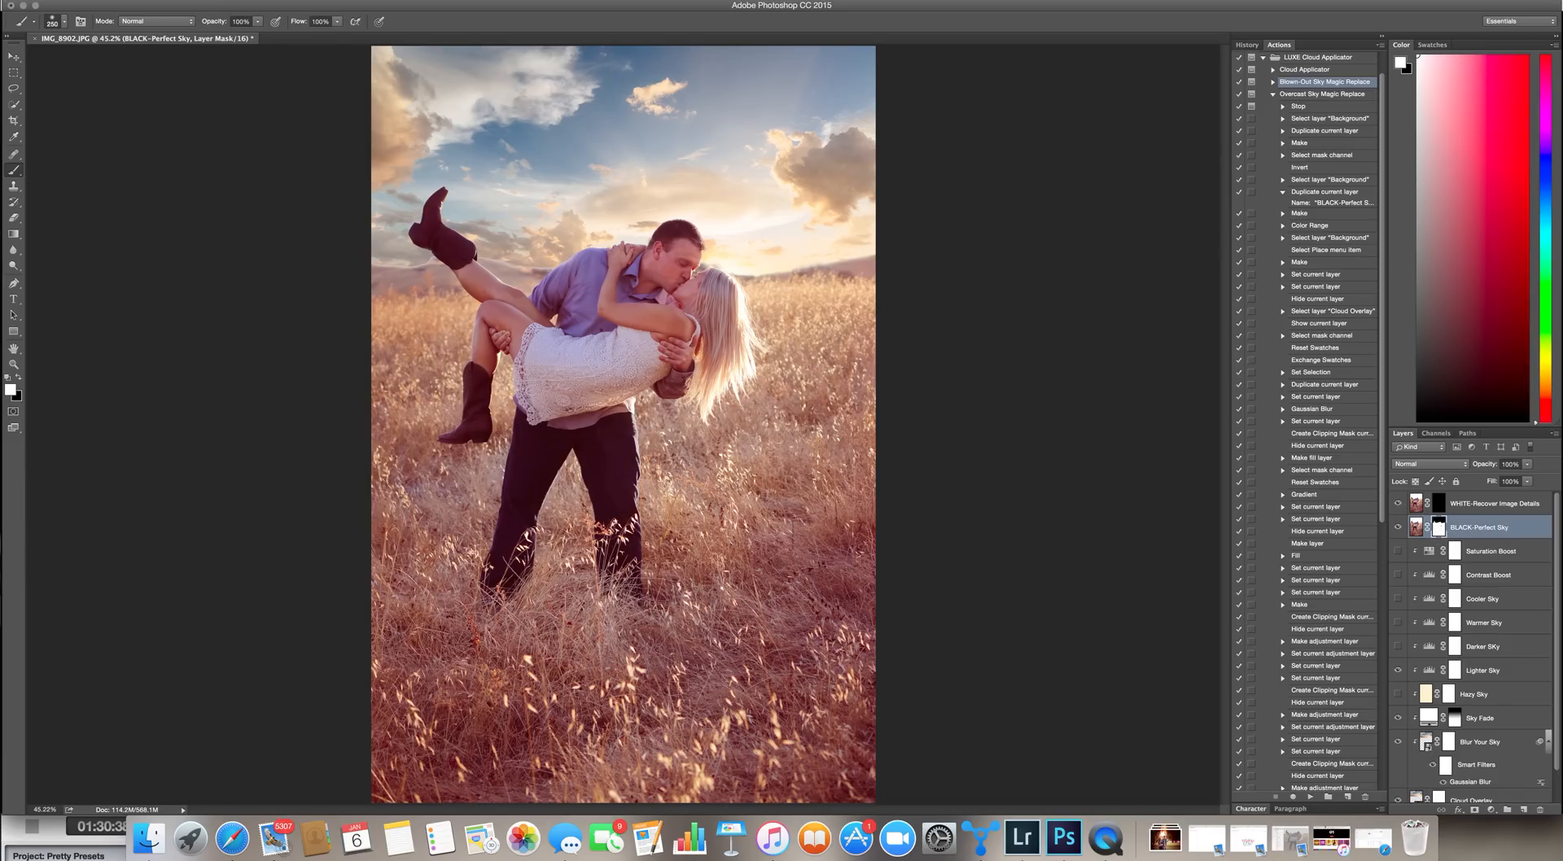
pyautogui.click(257, 22)
pyautogui.moveTo(259, 37); pyautogui.dragTo(207, 39)
pyautogui.press(']')
pyautogui.press(']')
pyautogui.press(']')
pyautogui.press('[')
pyautogui.press('[')
pyautogui.press('[')
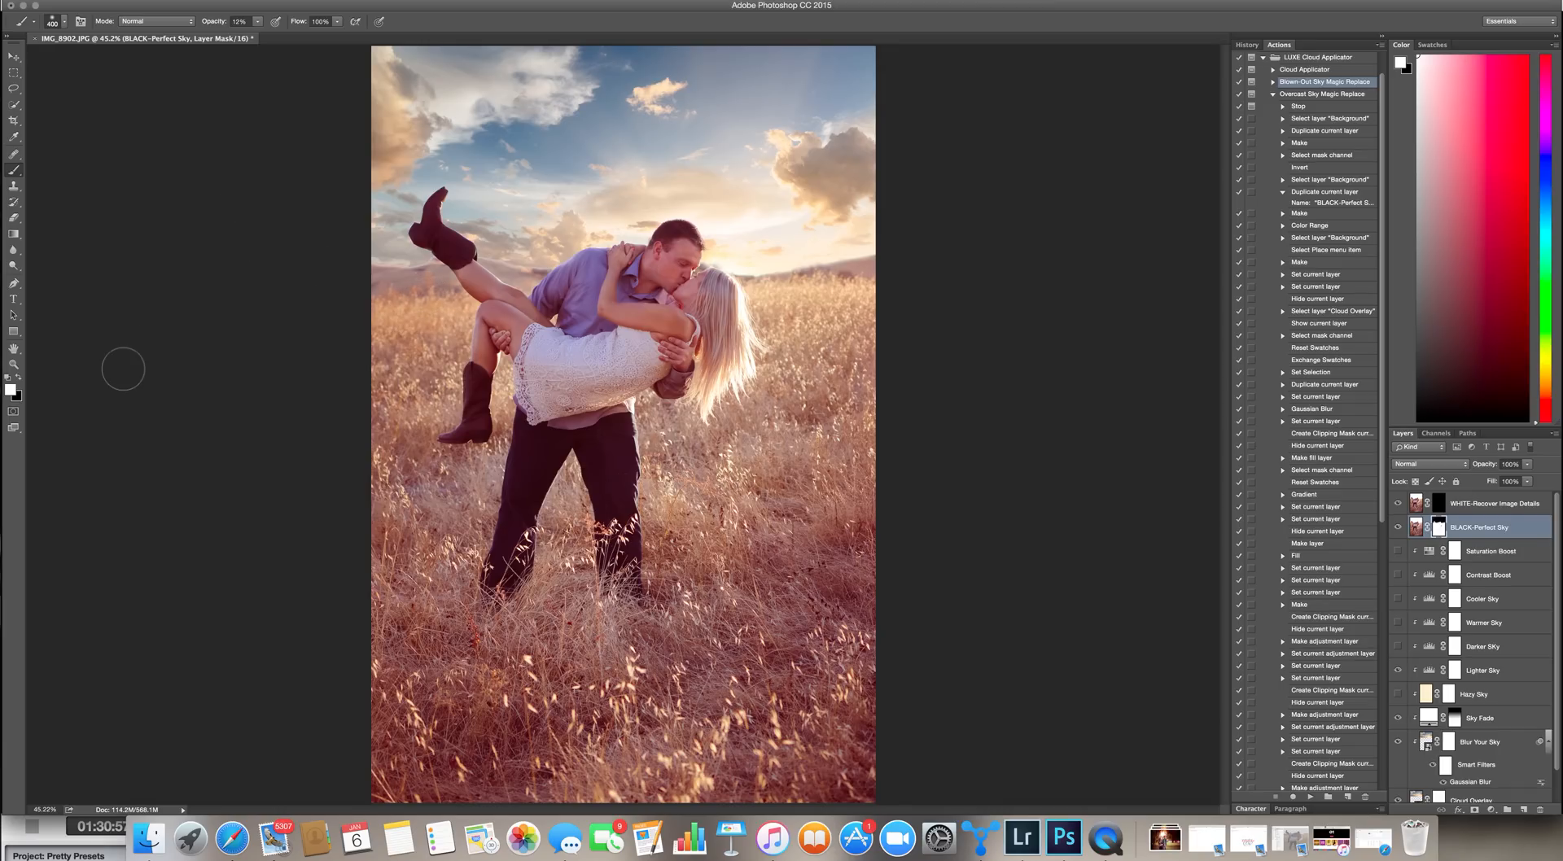
# Step: Switch the foreground color to black and reduce the brush to 125 px for the BLACK-Perfect Sky mask
pyautogui.click(20, 381)
pyautogui.click(257, 22)
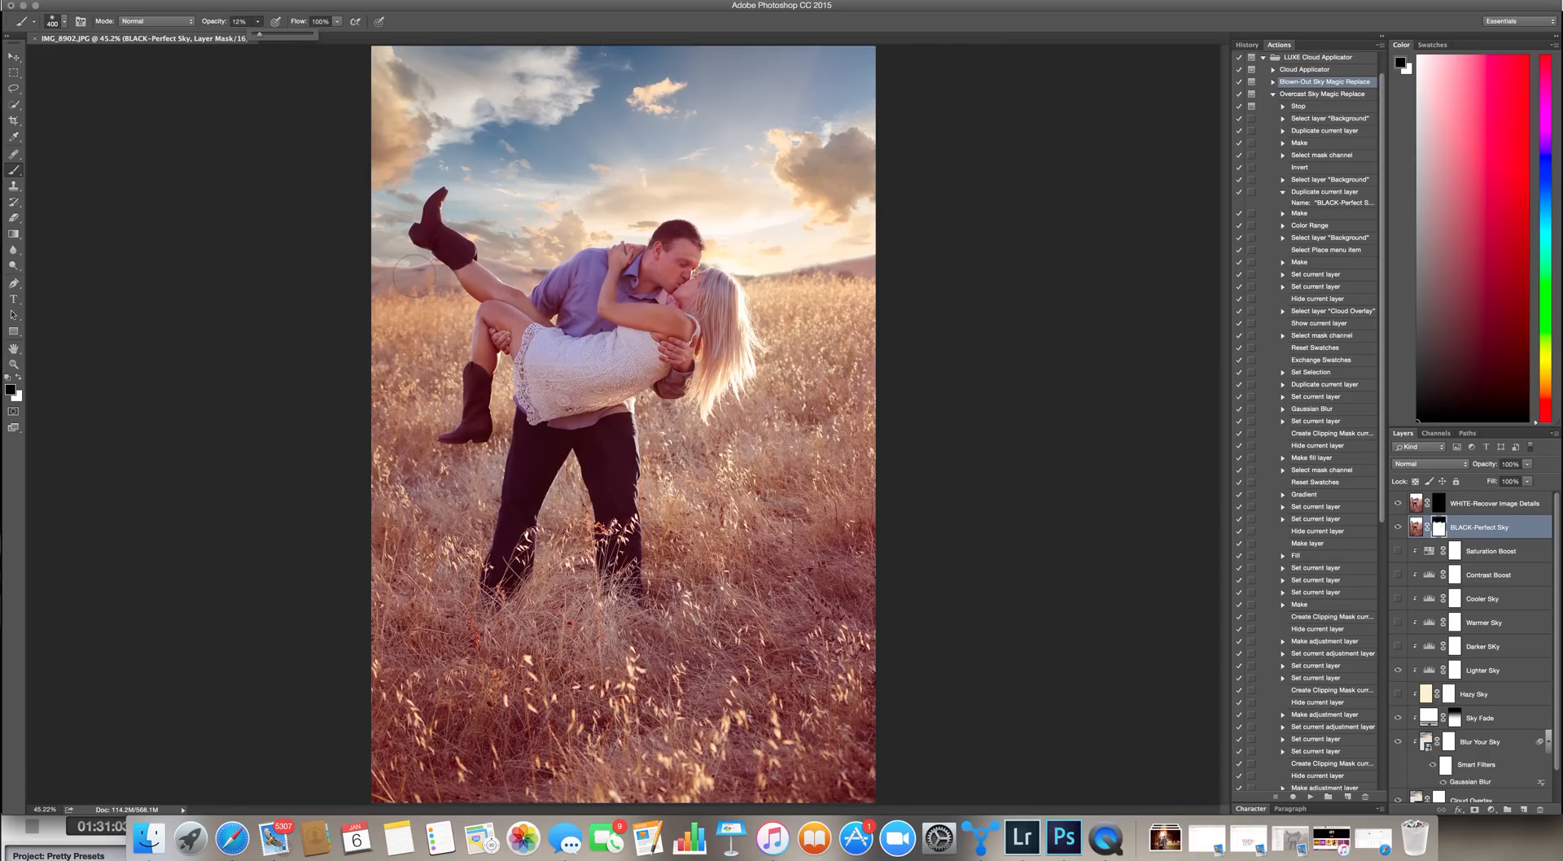
pyautogui.press('[')
pyautogui.press('[')
pyautogui.press('[')
pyautogui.press('[')
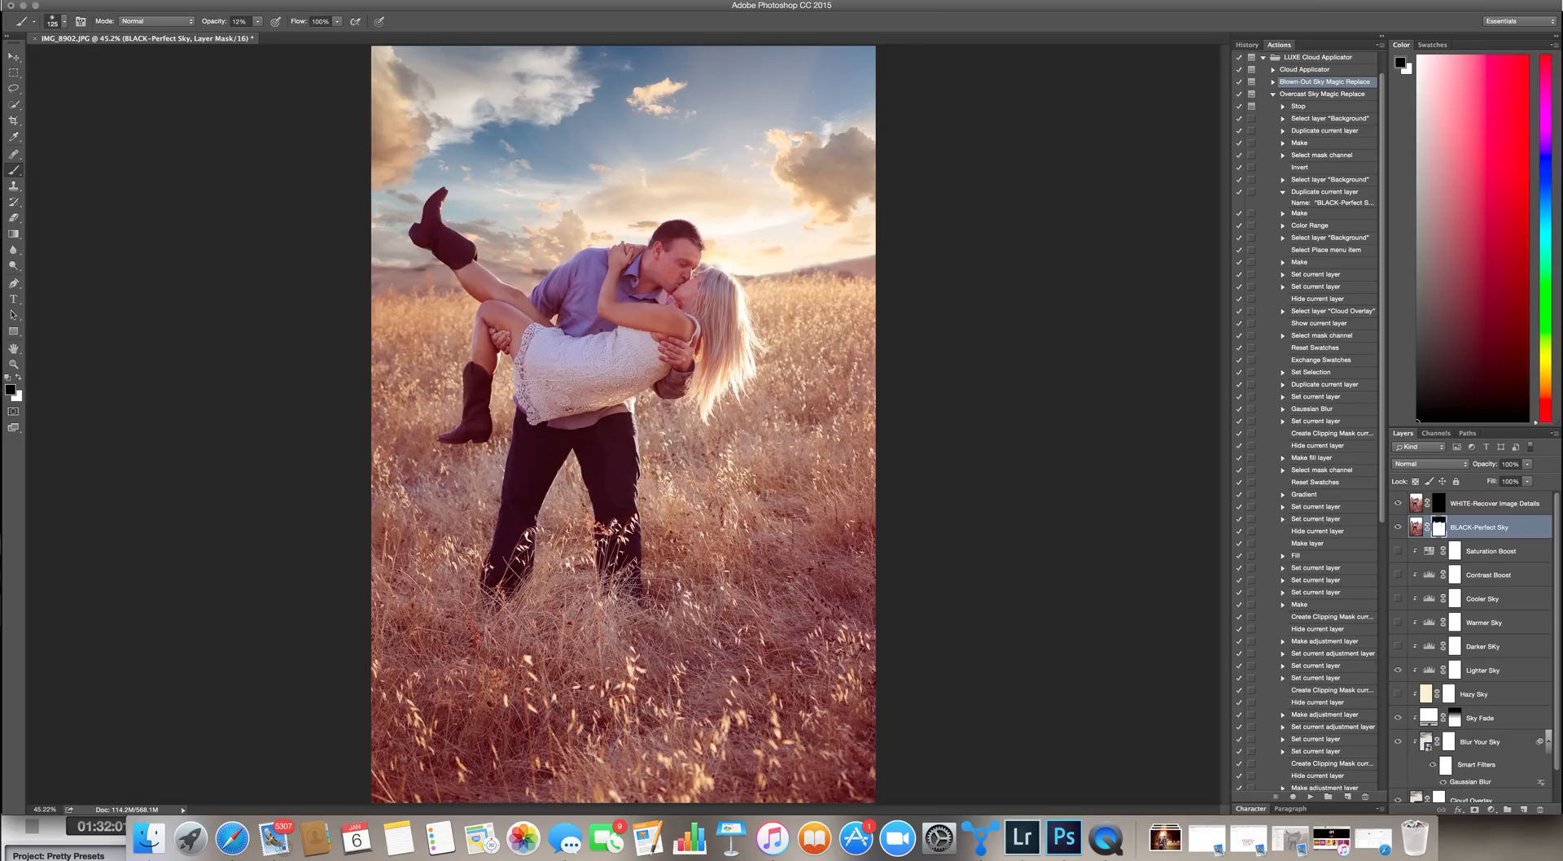
# Step: Flatten the image, discarding the hidden layers, and save the photo
pyautogui.click(210, 1)
pyautogui.click(210, 1)
pyautogui.click(212, 1)
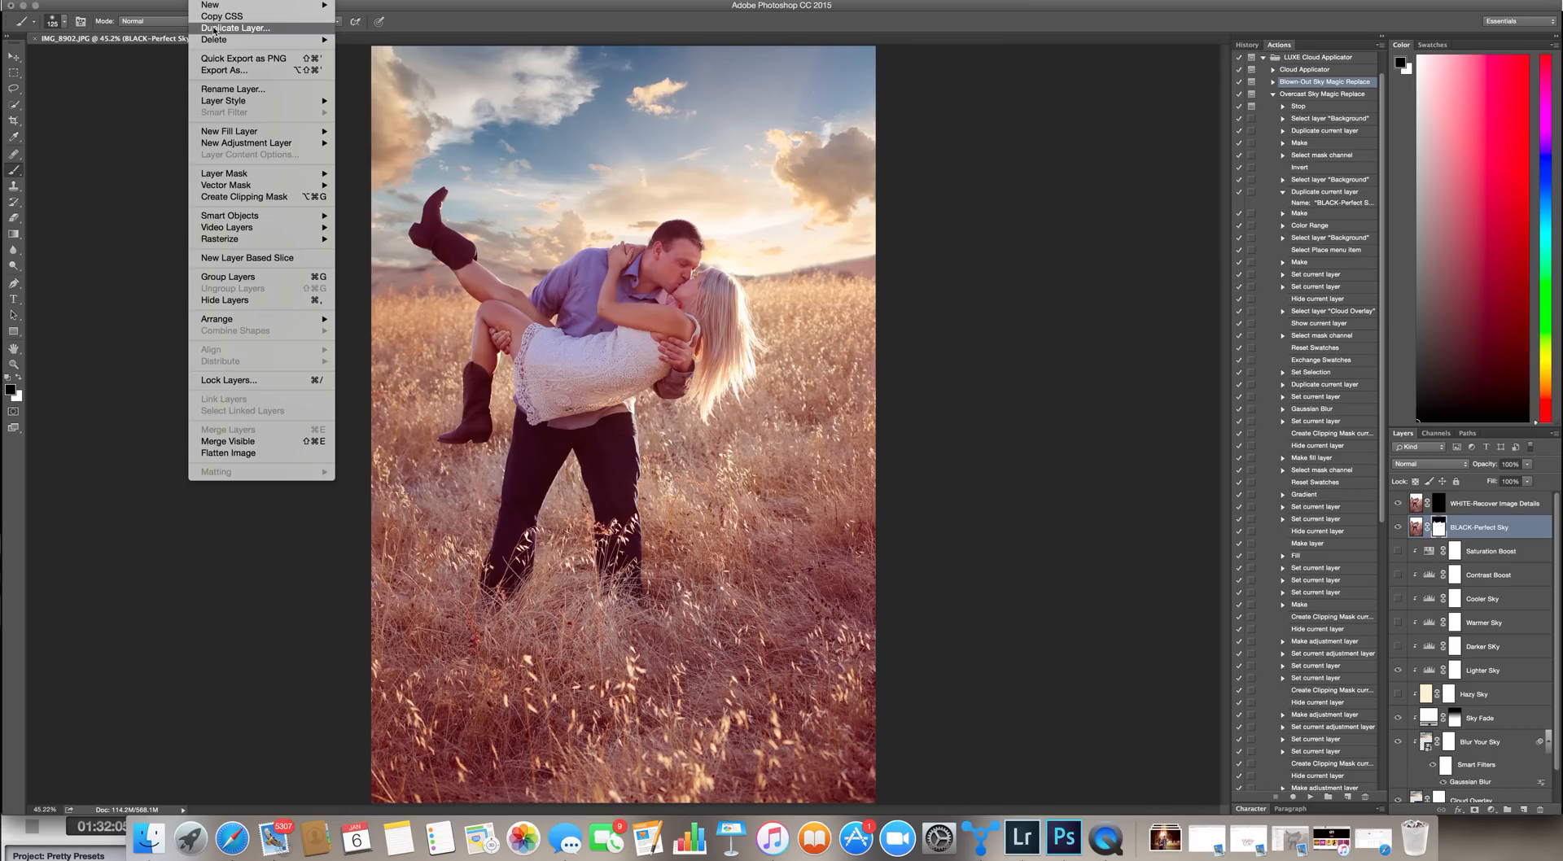
pyautogui.click(265, 453)
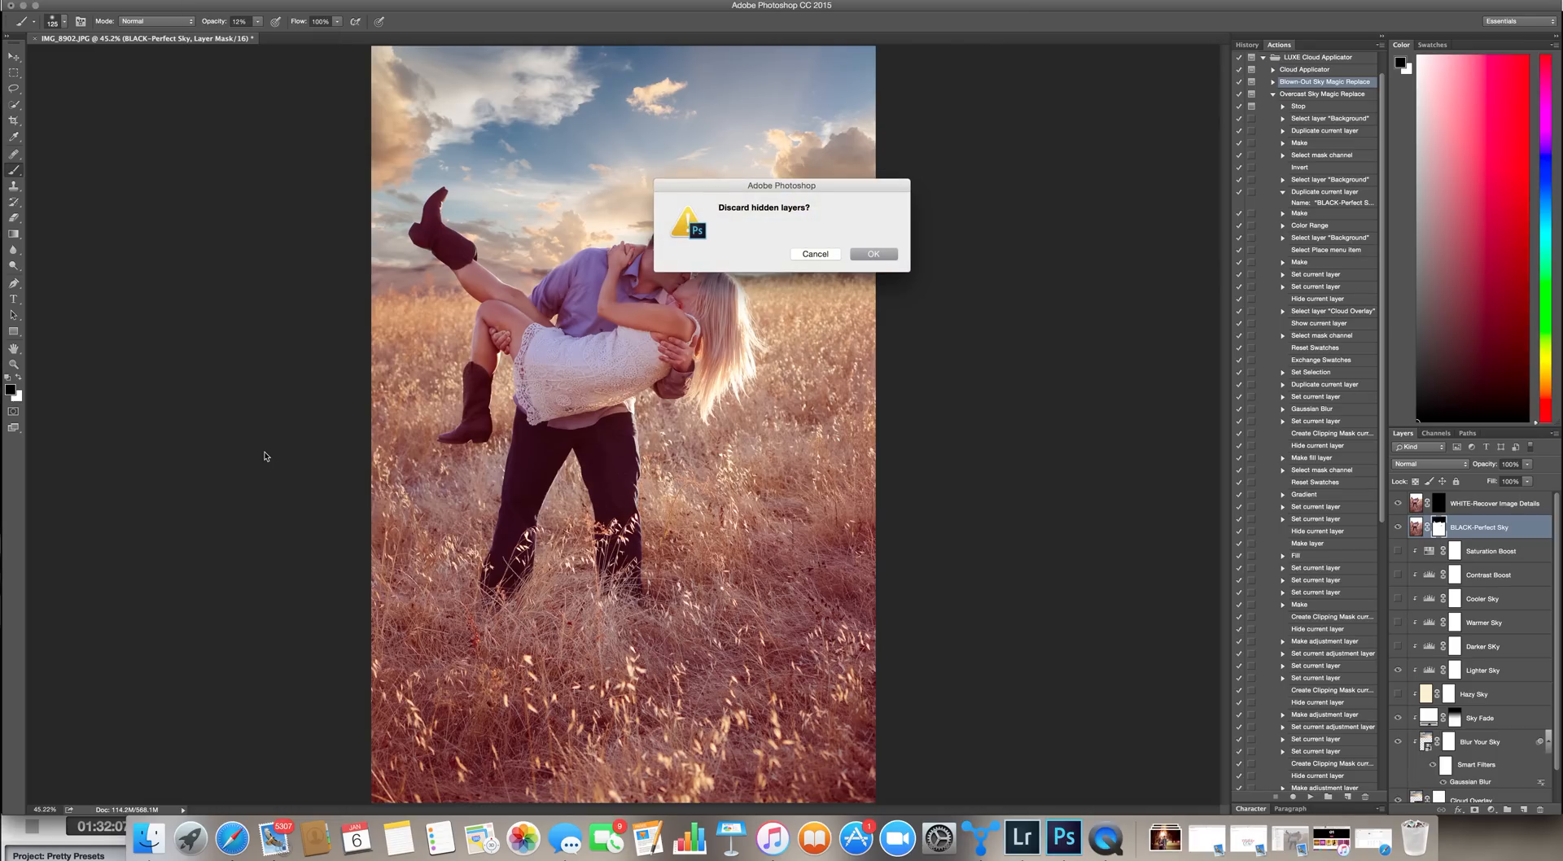
pyautogui.click(894, 254)
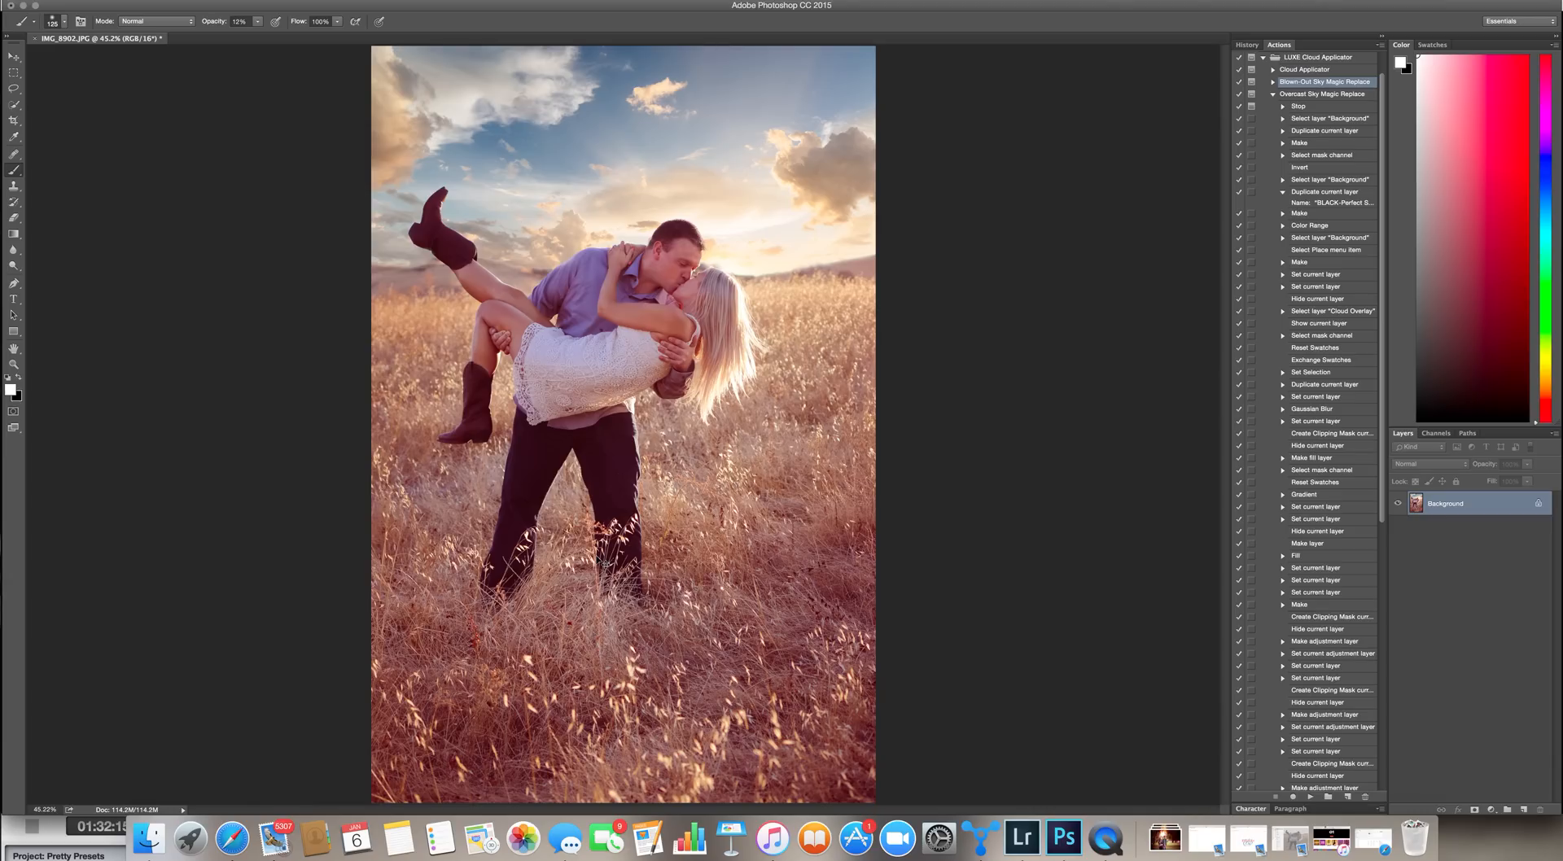
pyautogui.press('super+s')
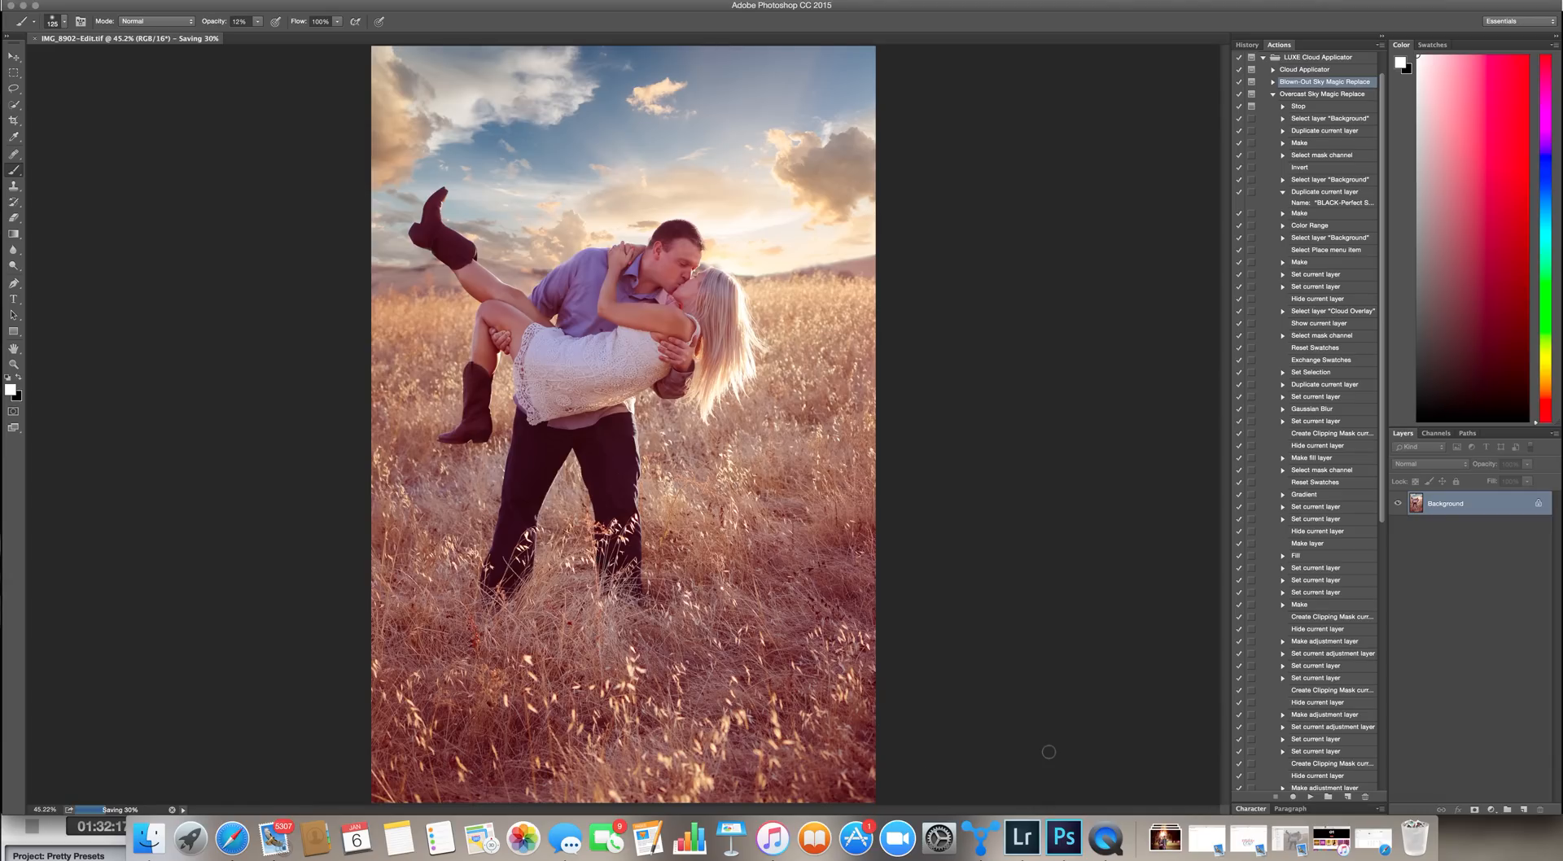
# Step: Switch to Lightroom and open the edited IMG_8902-Edit.tif from the filmstrip in Develop, going down to its Split Toning settings
pyautogui.click(1023, 838)
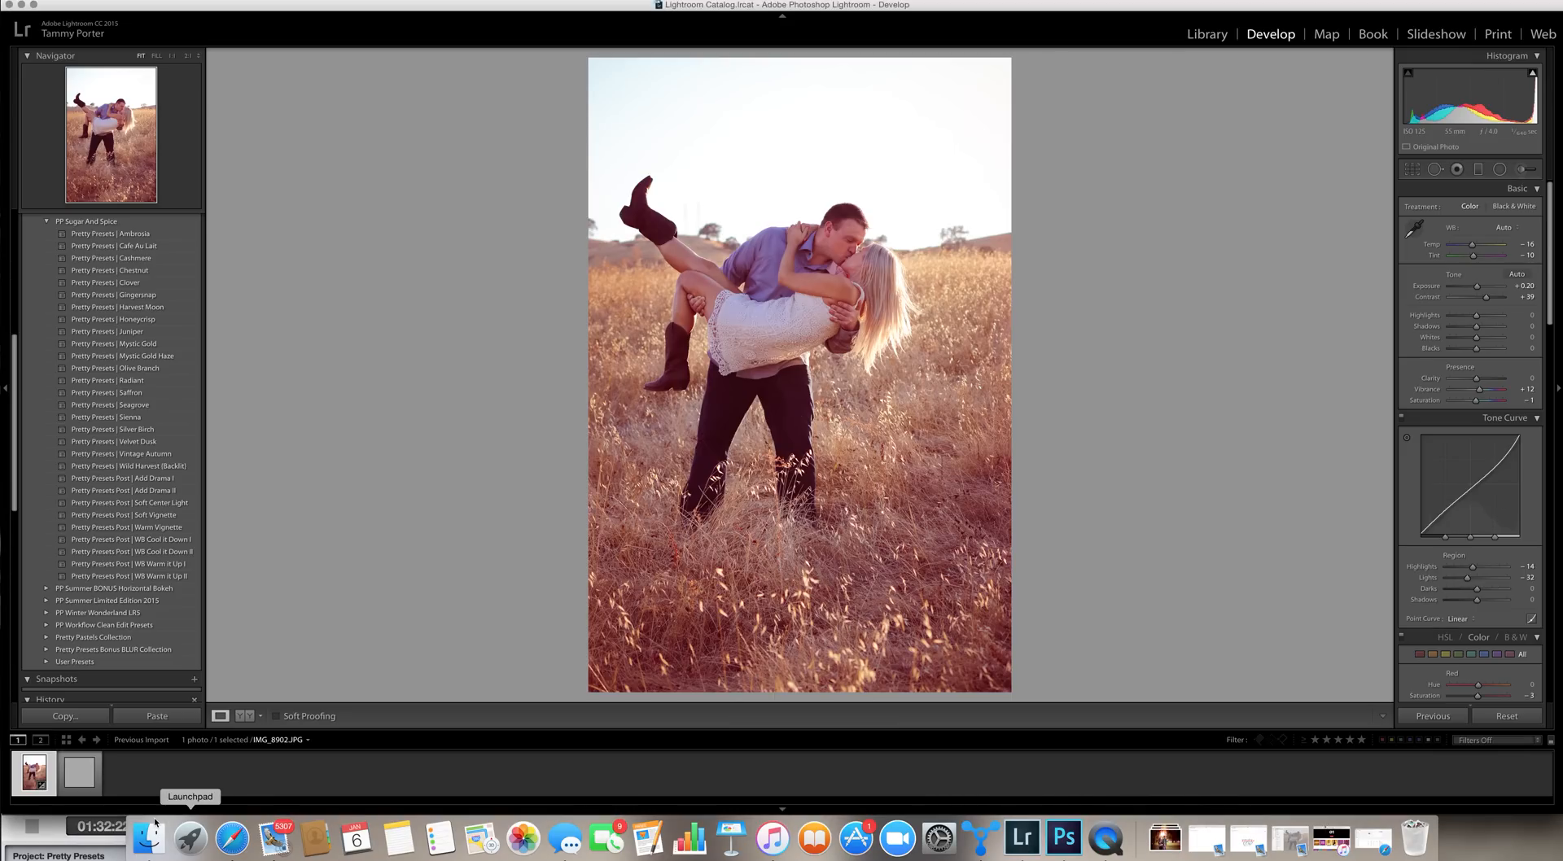
pyautogui.click(84, 781)
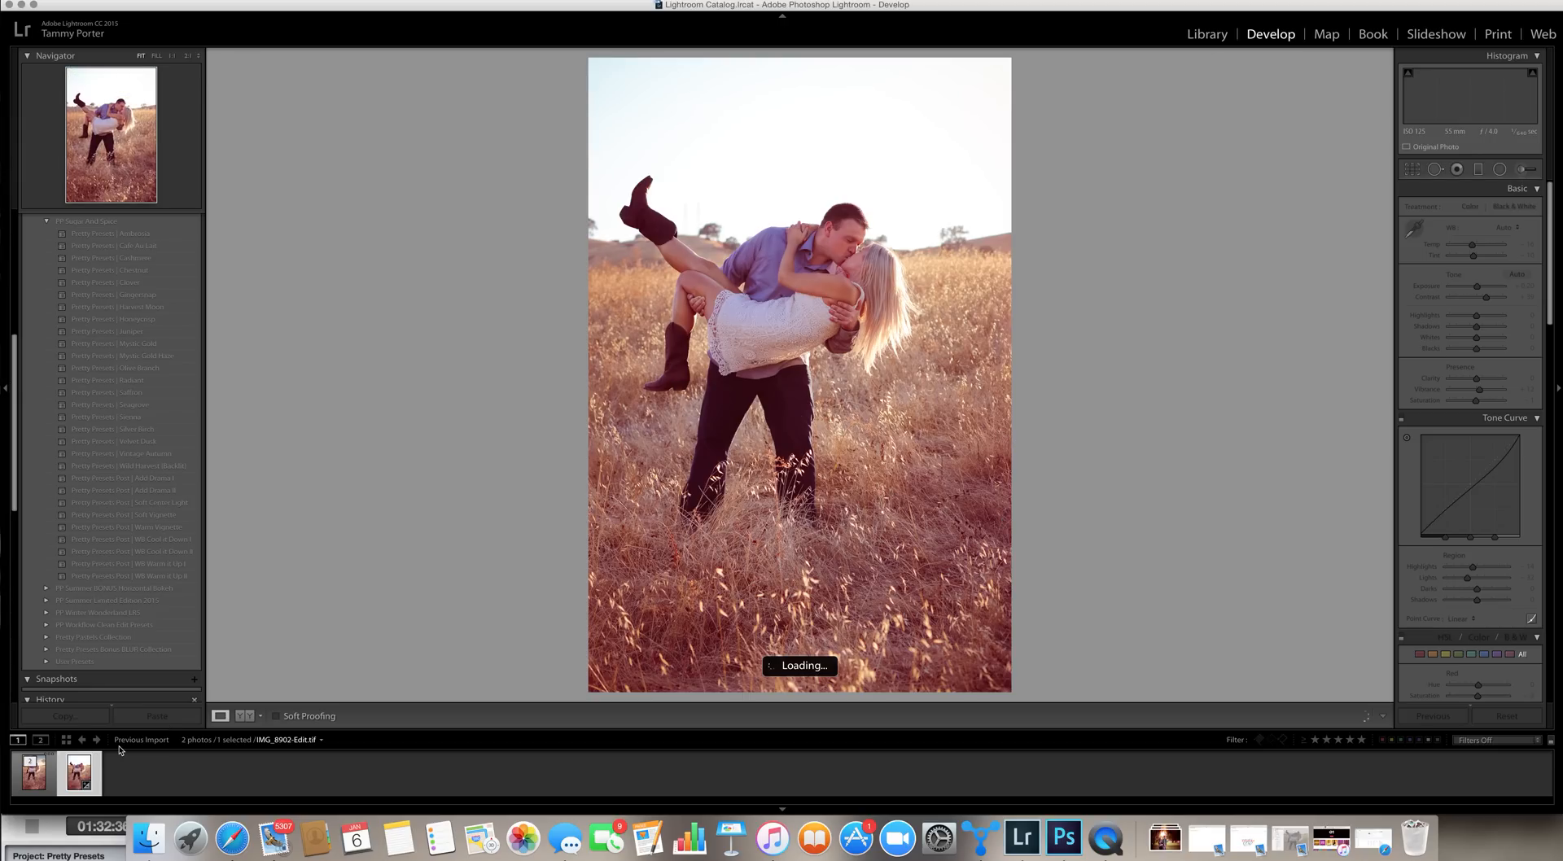
pyautogui.click(38, 782)
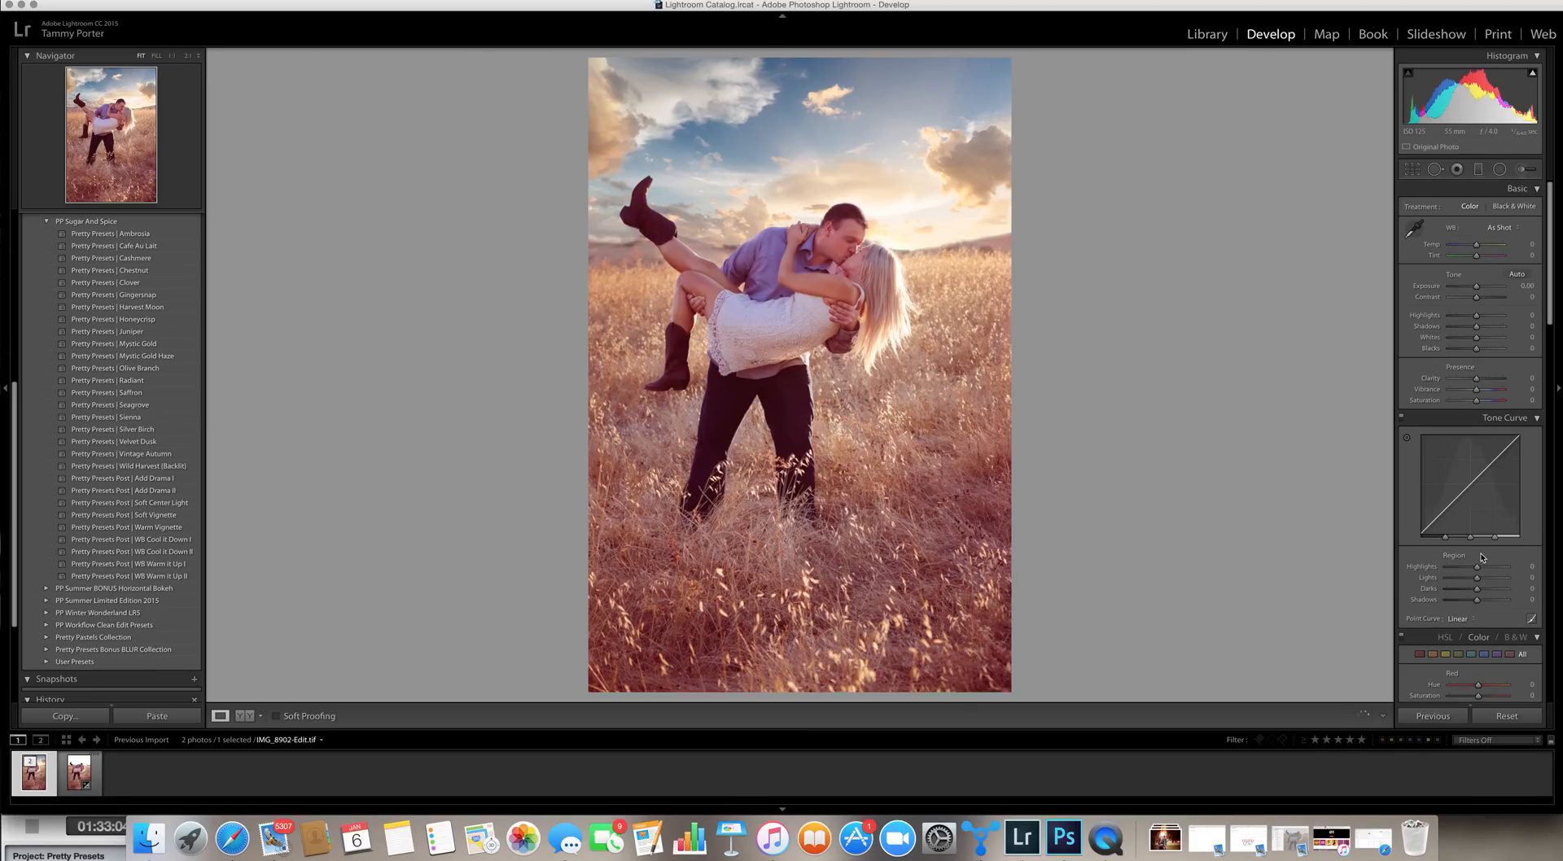
pyautogui.scroll(-15, 1481, 558)
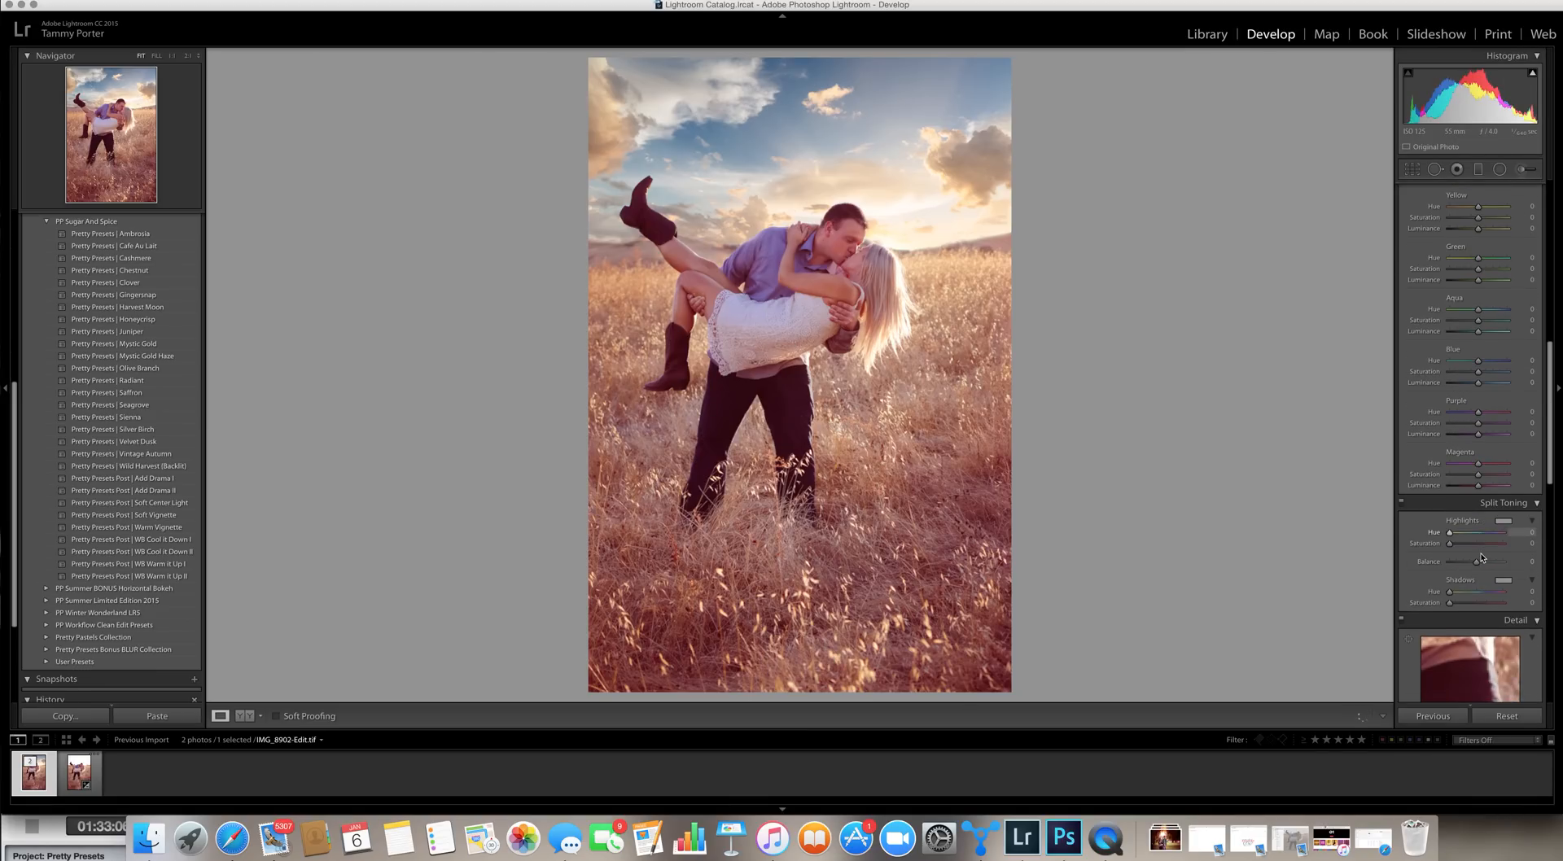